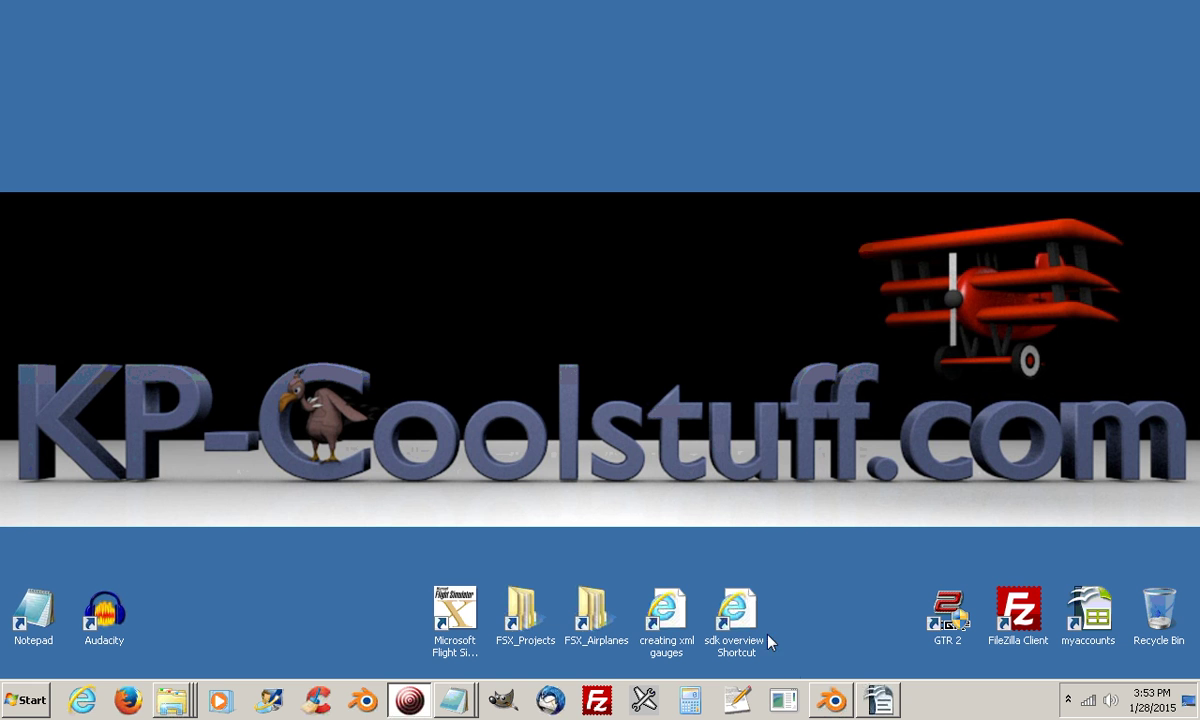
Open customModelDef from the Jodel_Blender_Project folder in Notepad for editing
left_click(880, 700)
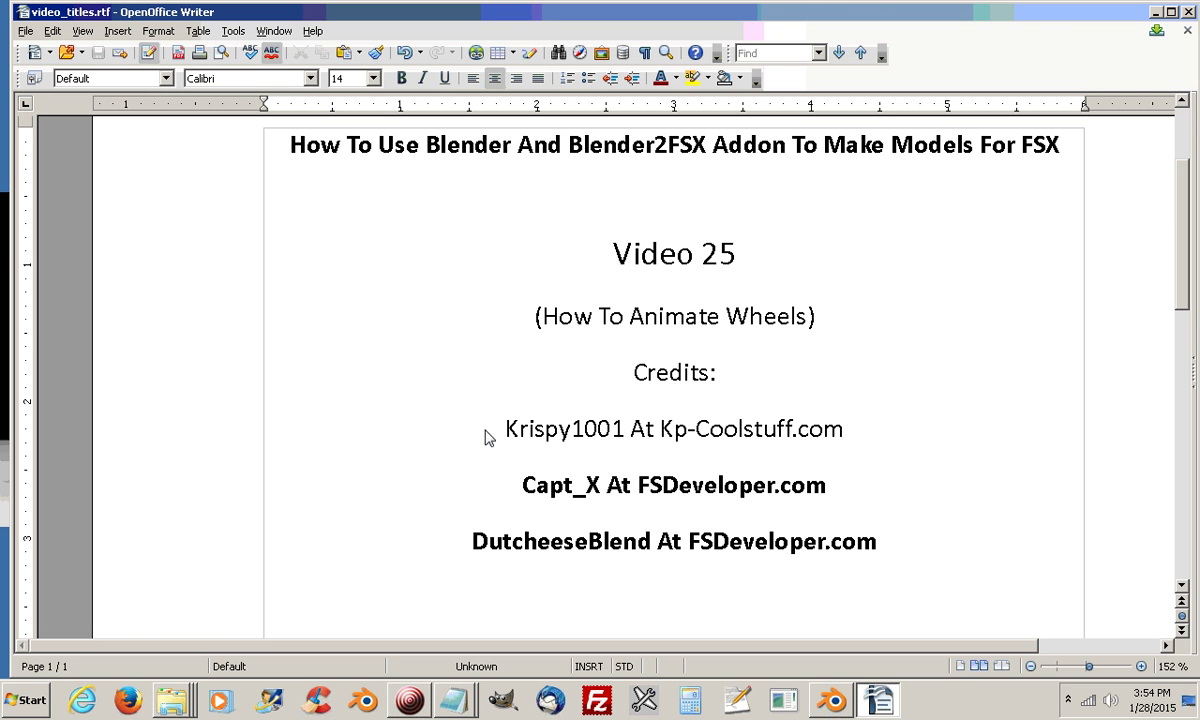
left_click(1156, 13)
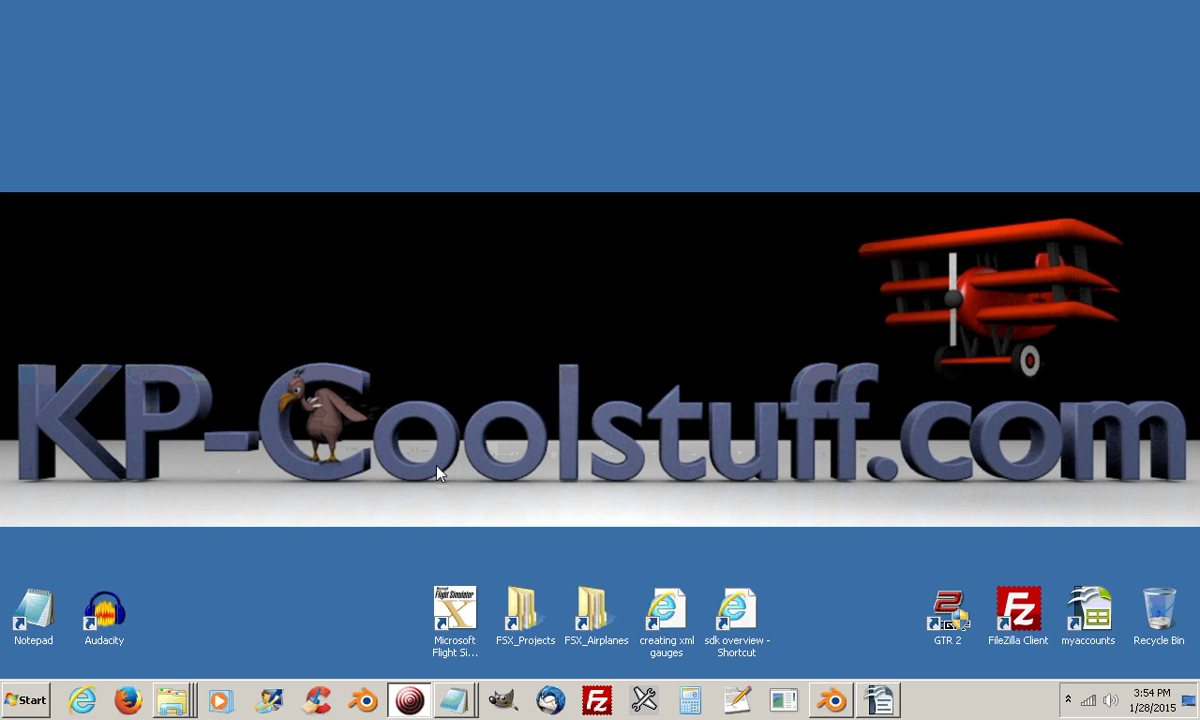
left_click(173, 702)
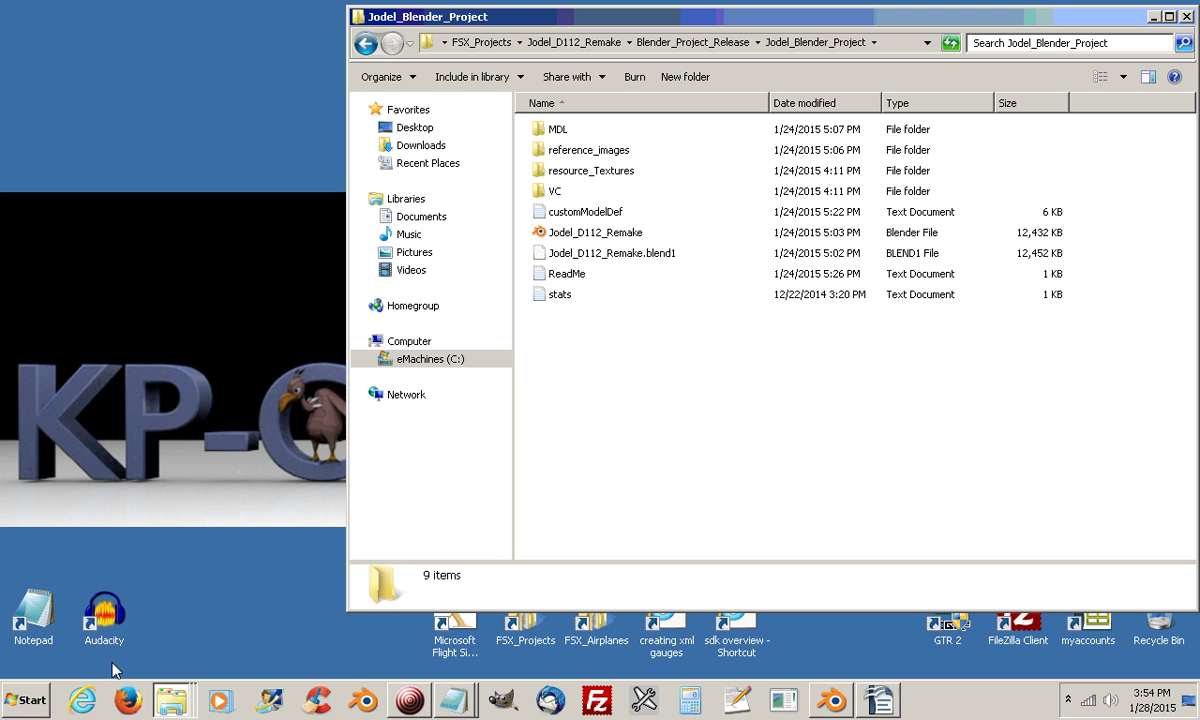
left_click(543, 216)
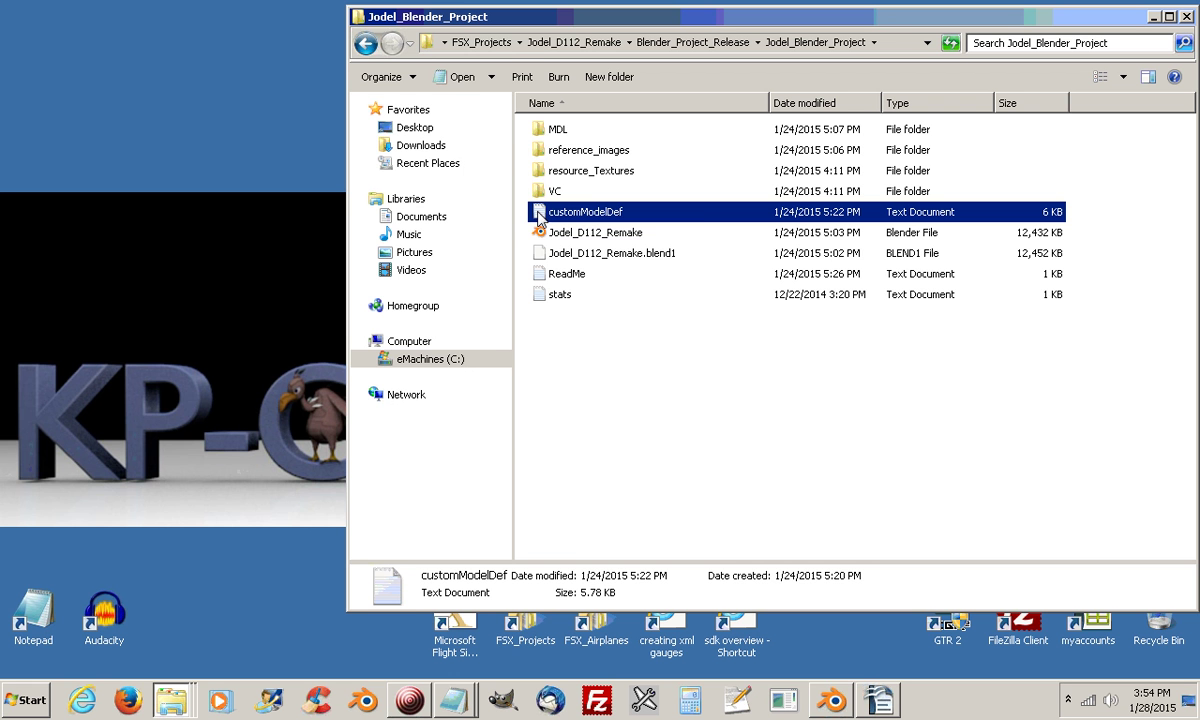
right_click(541, 218)
left_click(564, 253)
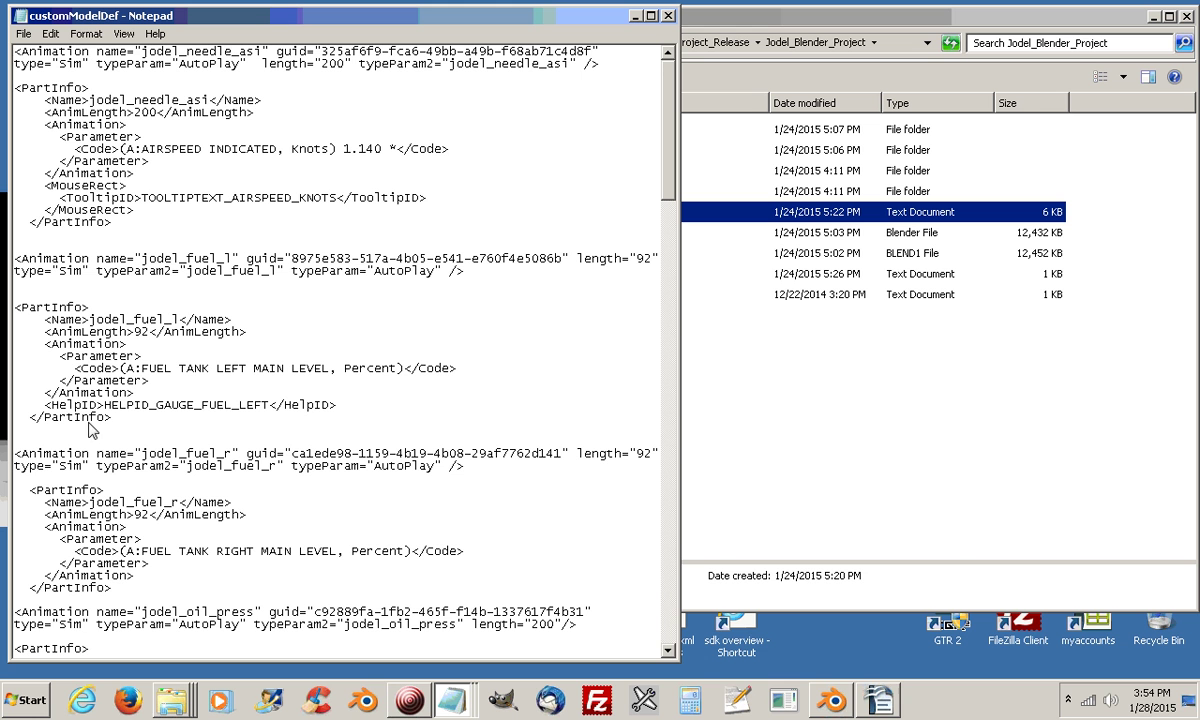
Select all of the customModelDef text and copy it
left_click(50, 34)
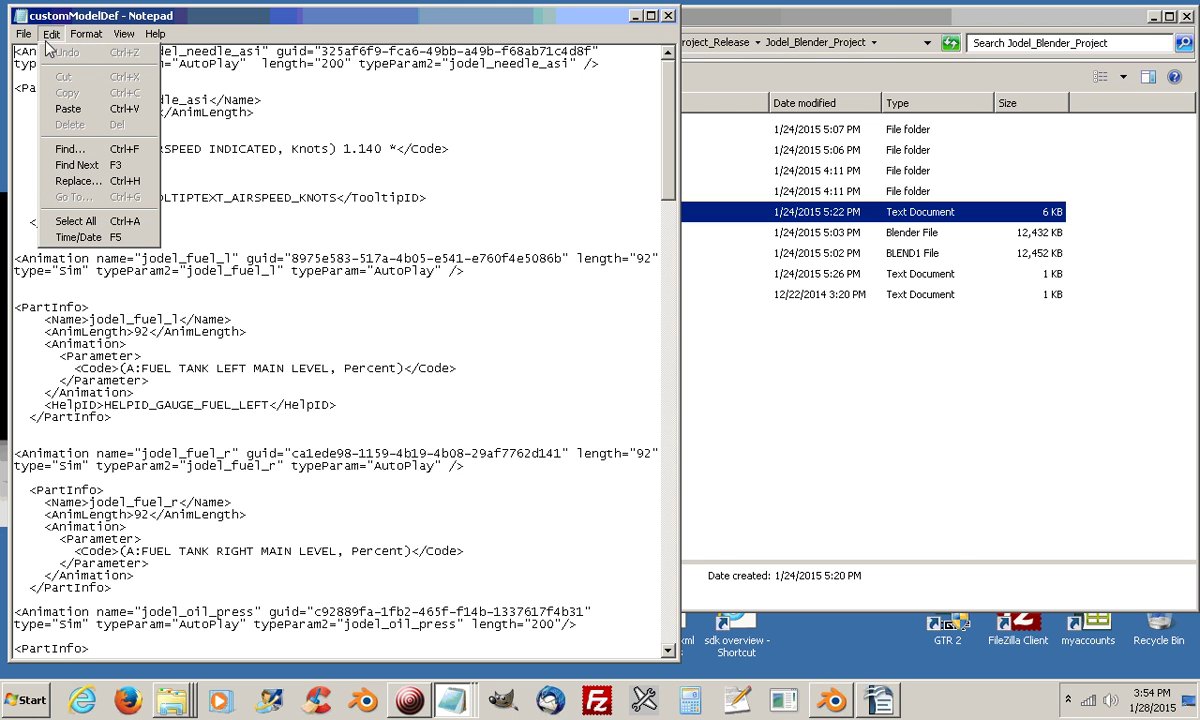
left_click(73, 221)
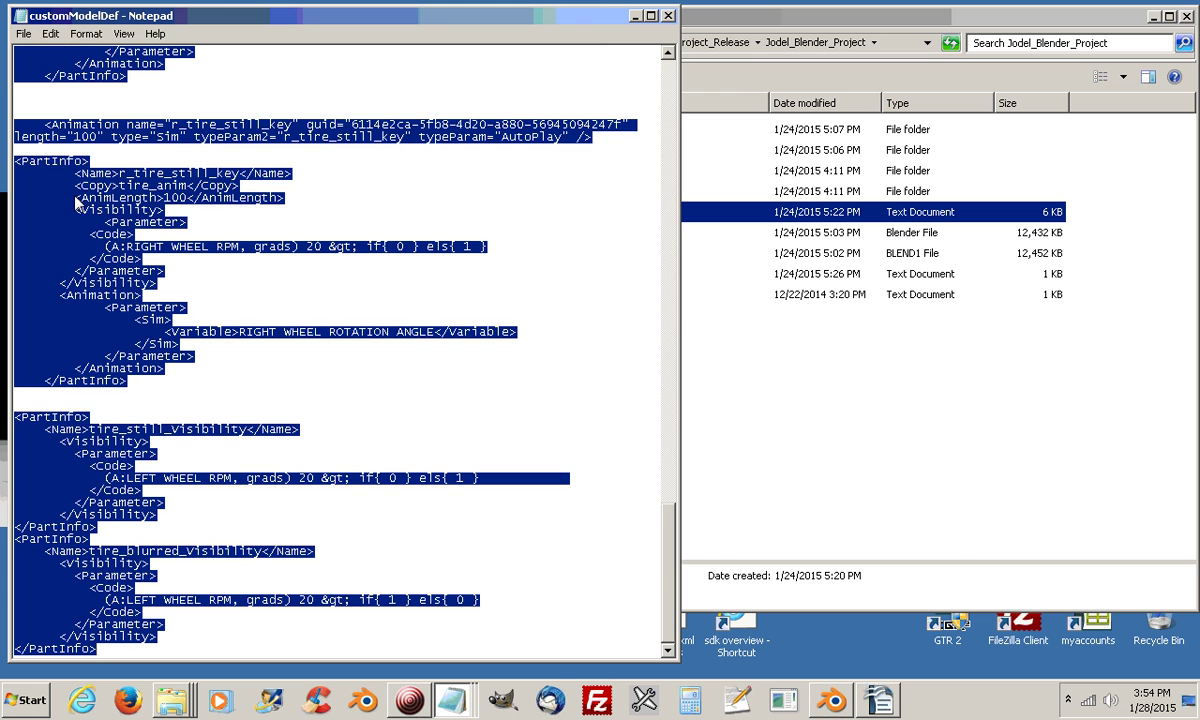
left_click(51, 34)
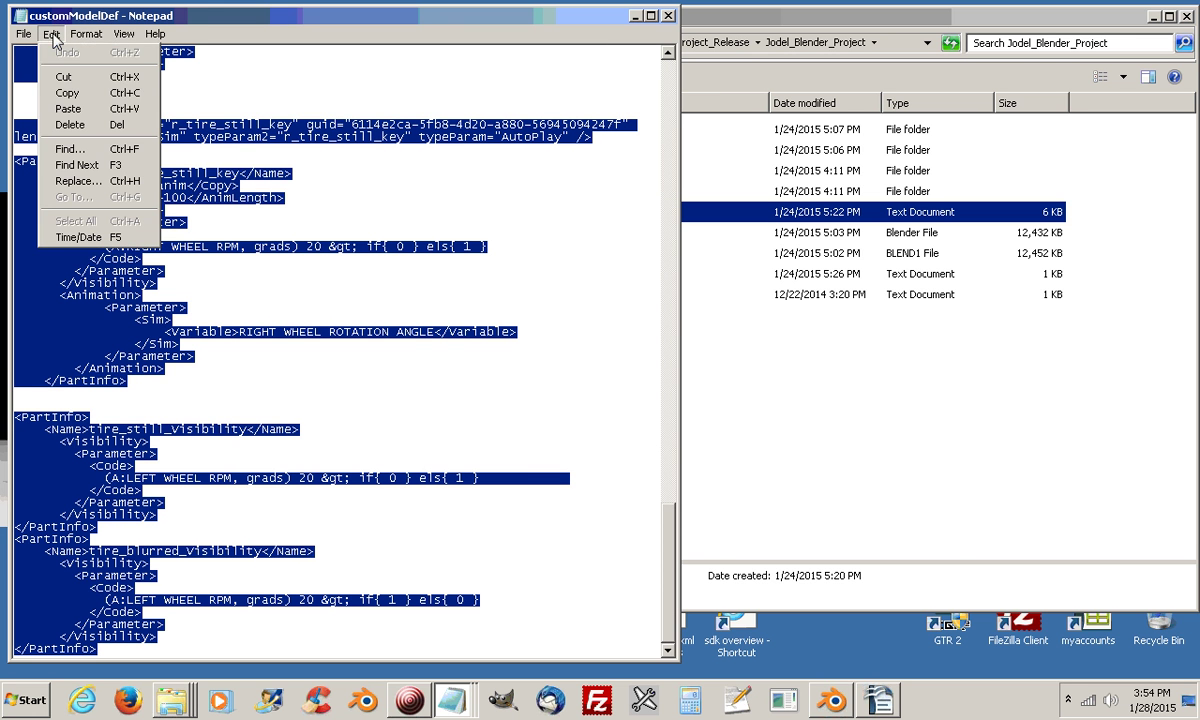
left_click(67, 92)
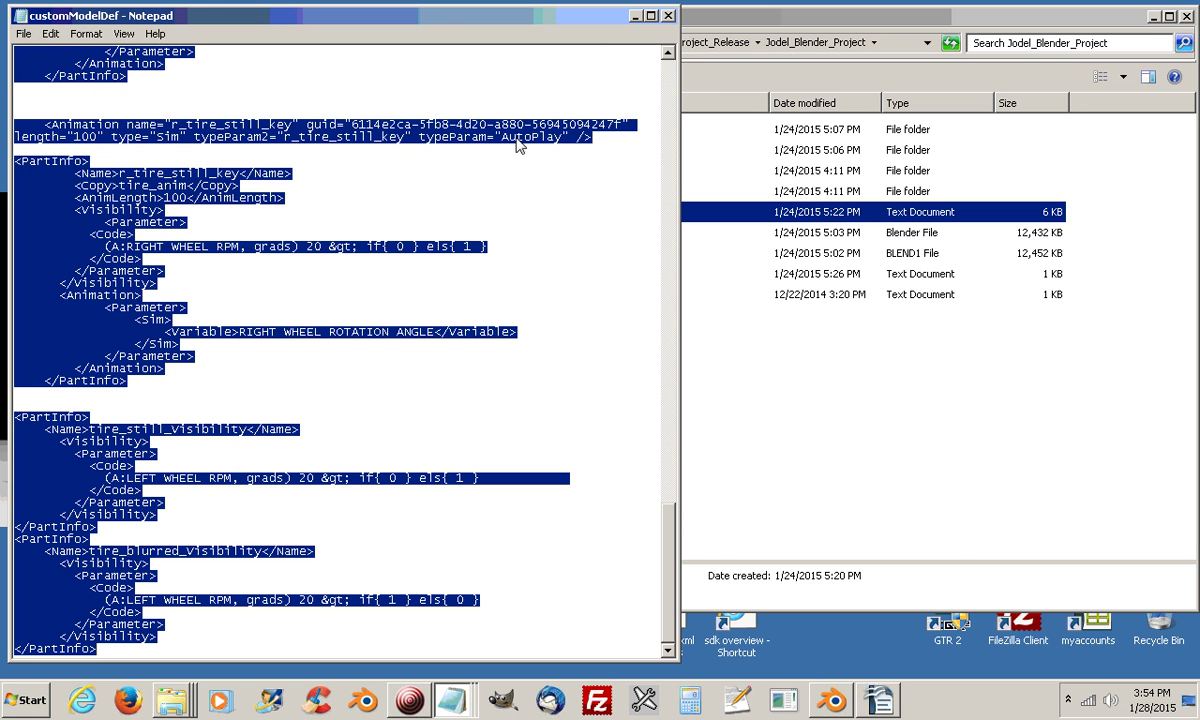
Minimize Notepad, browse from C: through the FSX SDK to Modeling SDK > bin, and right-click modeldef
left_click(634, 16)
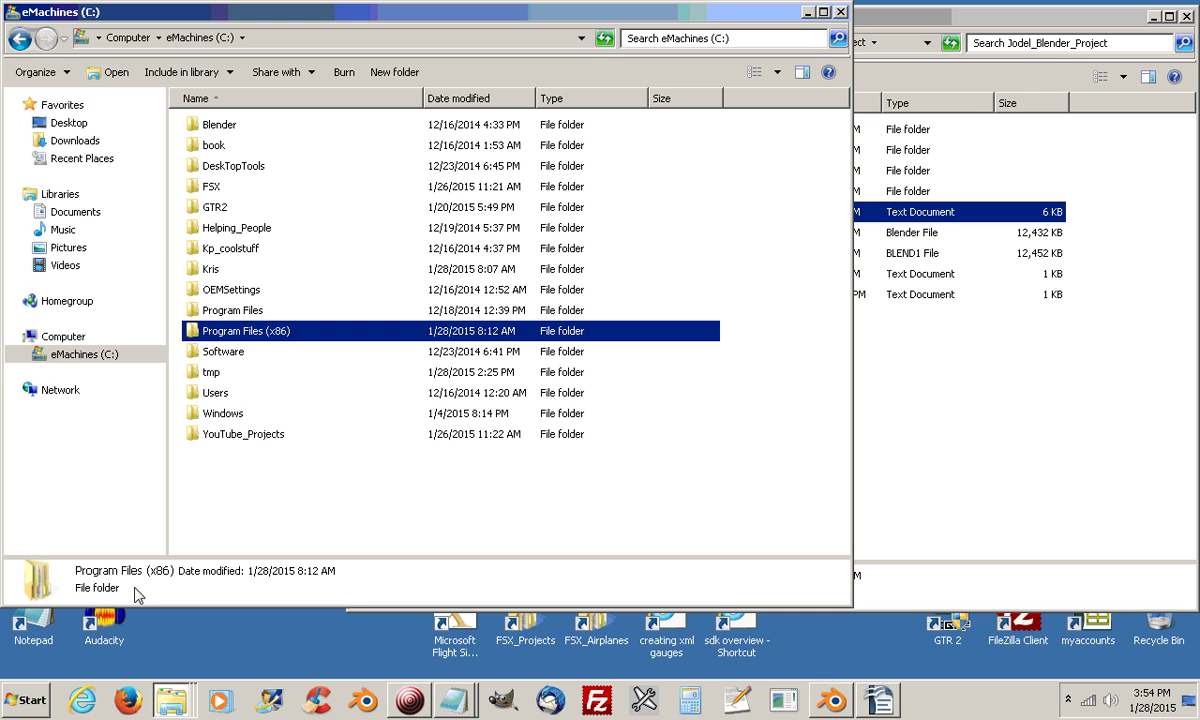
left_click(82, 355)
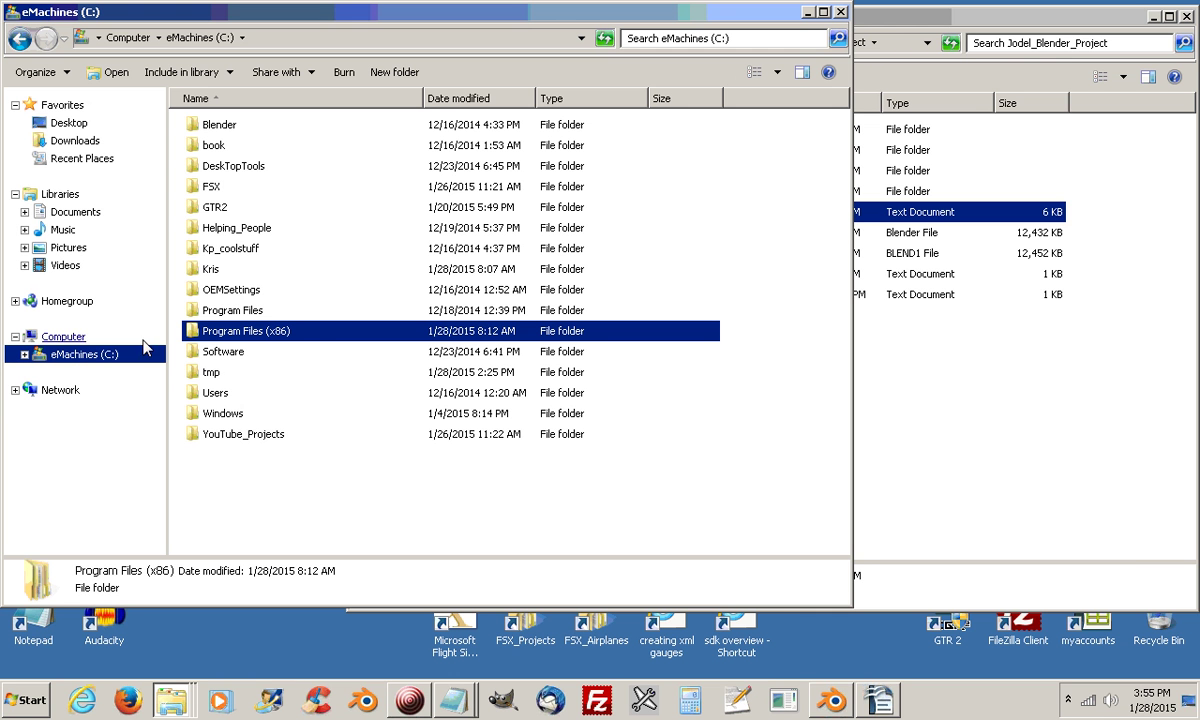
double_click(230, 331)
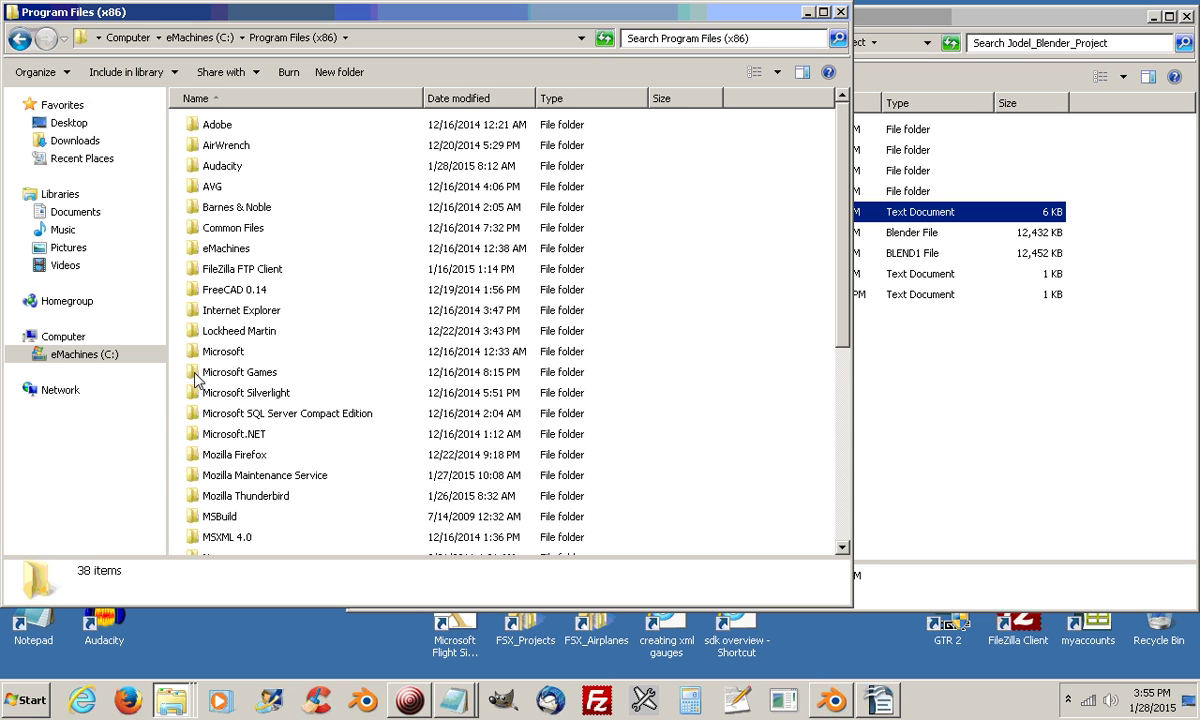
double_click(196, 373)
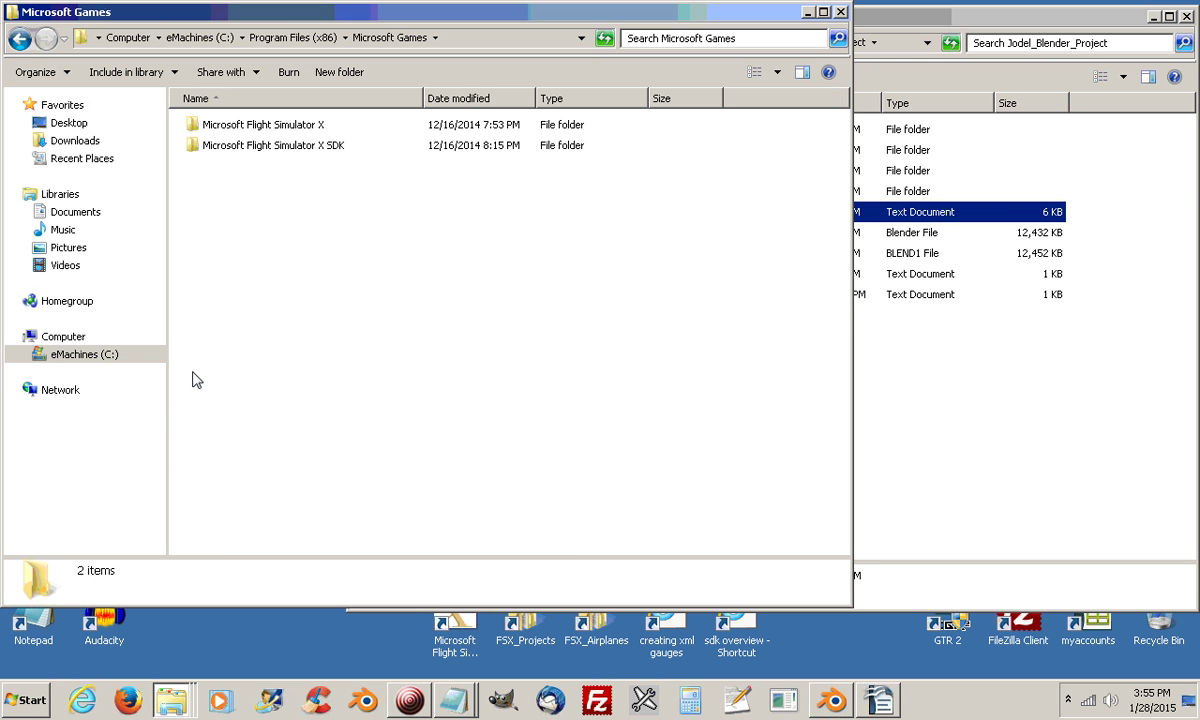
double_click(196, 147)
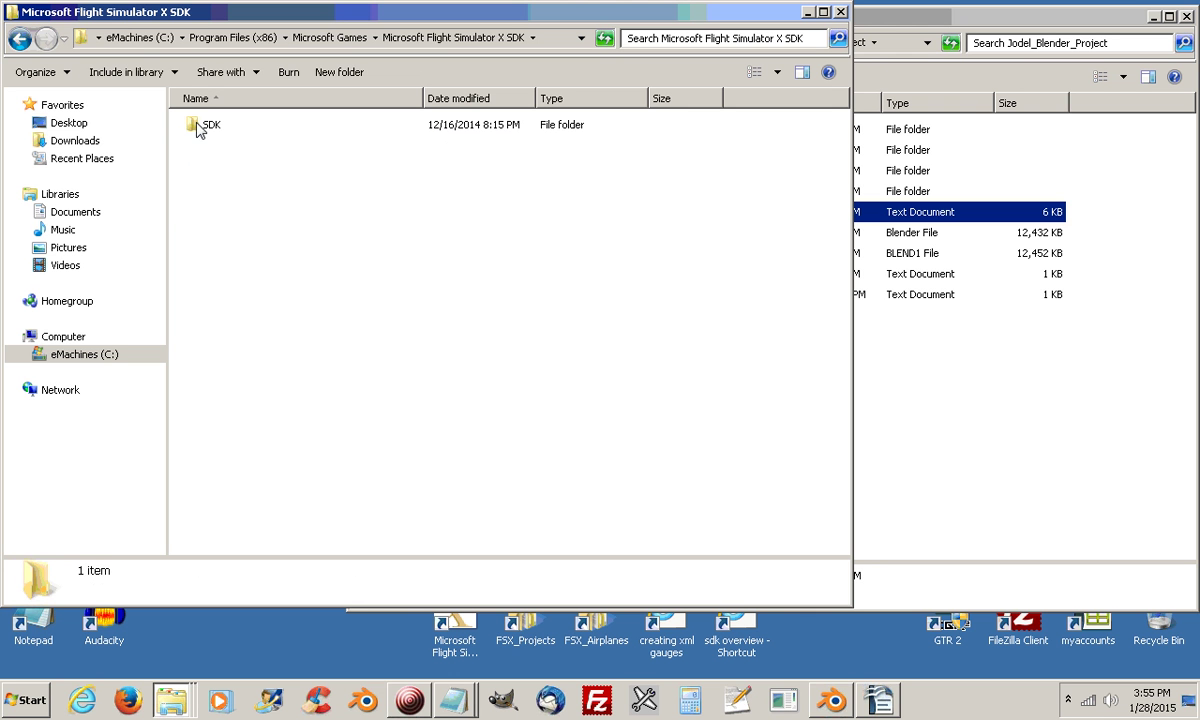
double_click(196, 126)
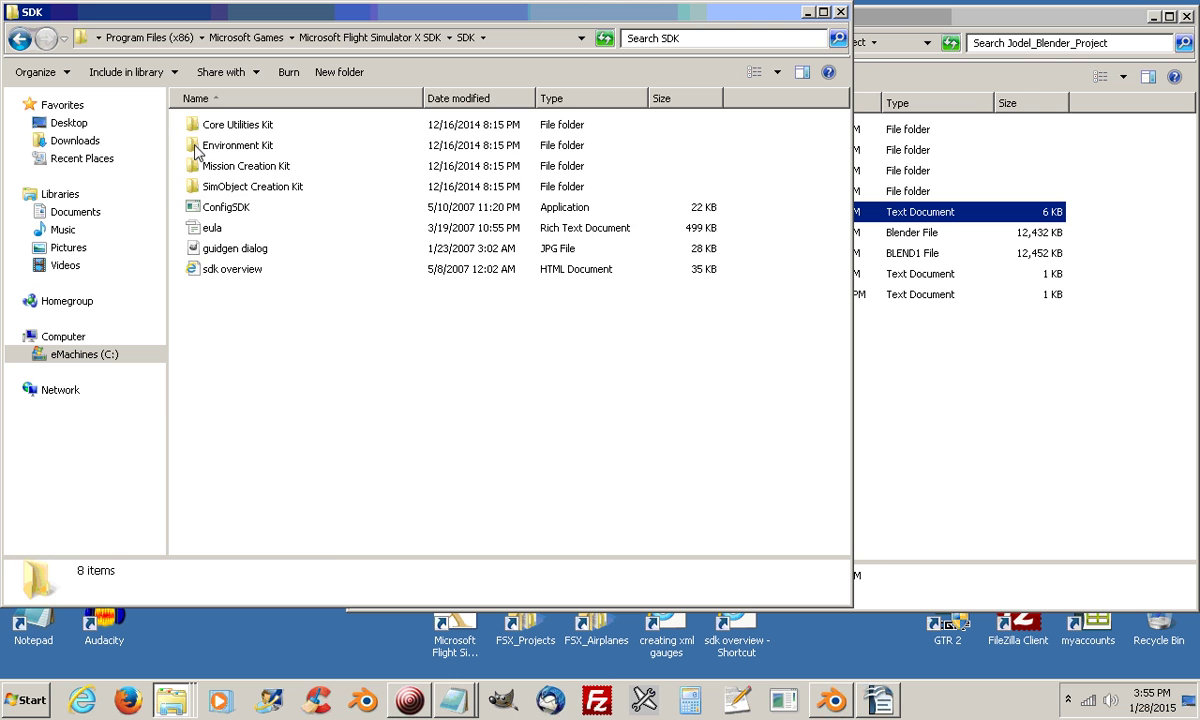
double_click(196, 146)
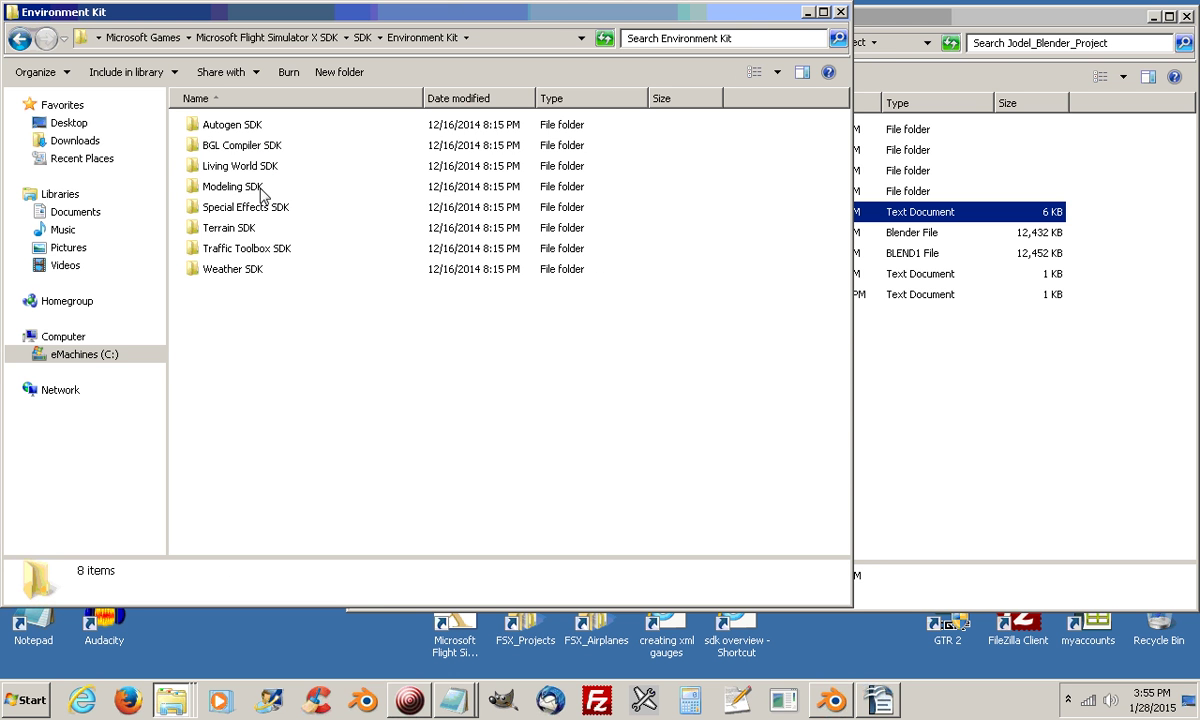
left_click(192, 190)
double_click(191, 190)
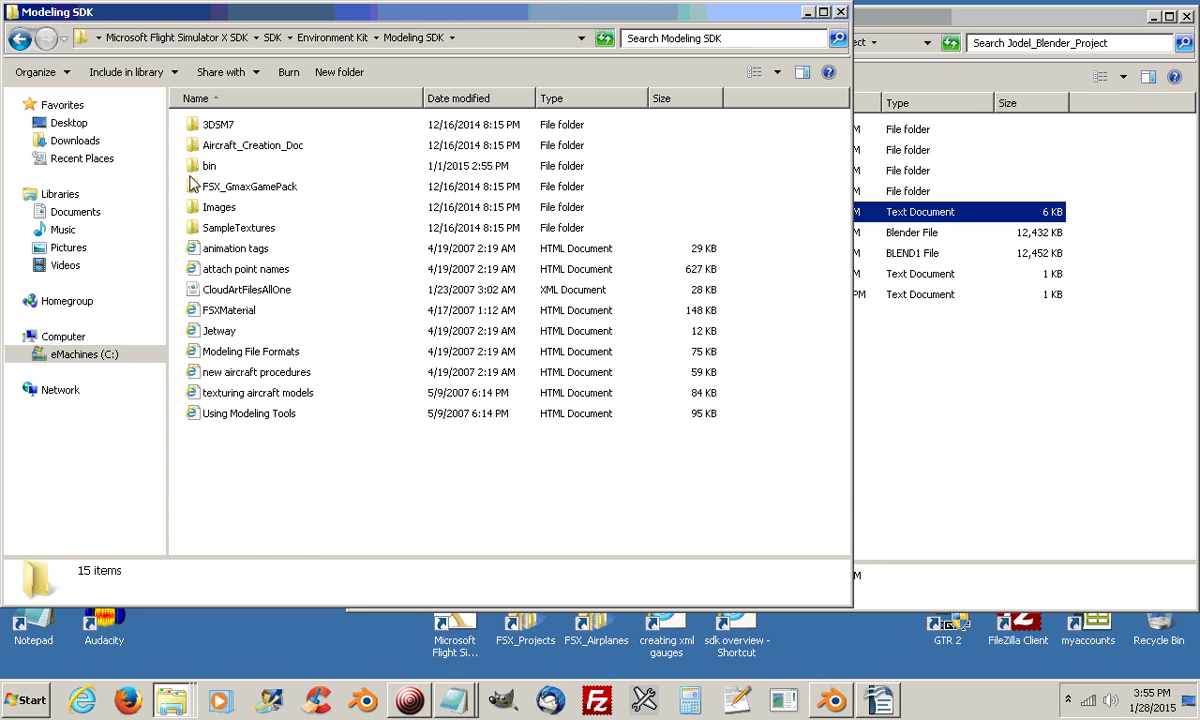
double_click(194, 167)
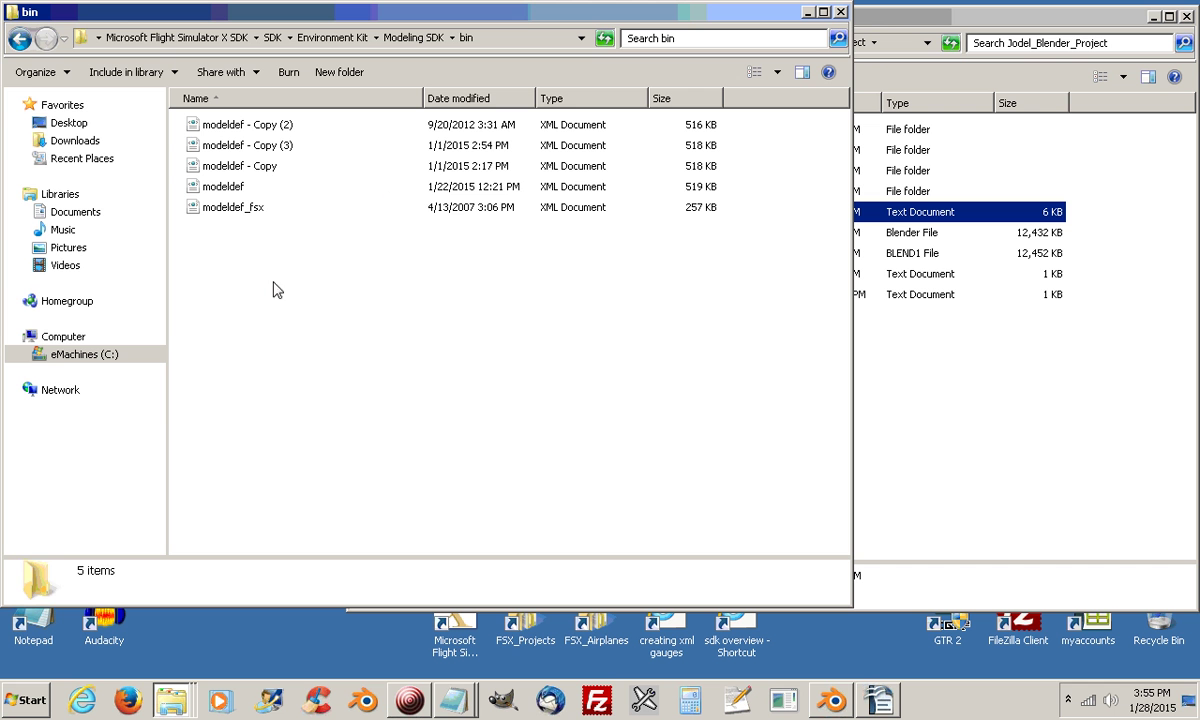
right_click(190, 189)
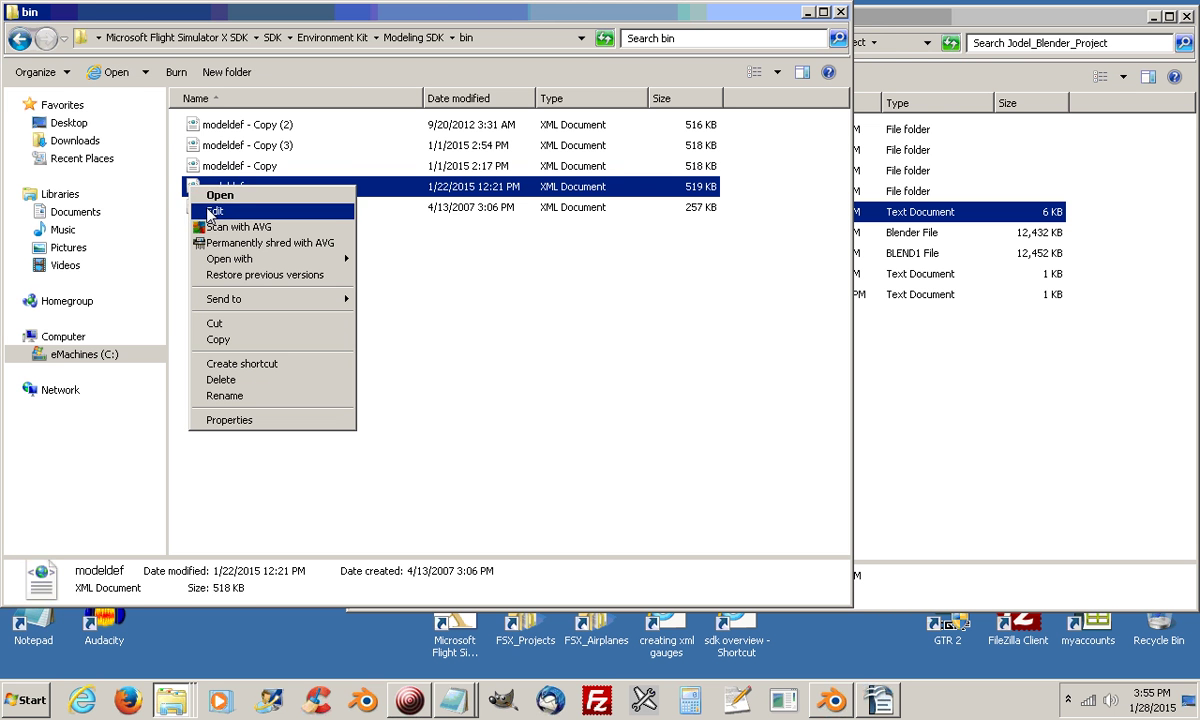
Open modeldef in Notepad and paste the customModelDef definitions at its end
left_click(213, 210)
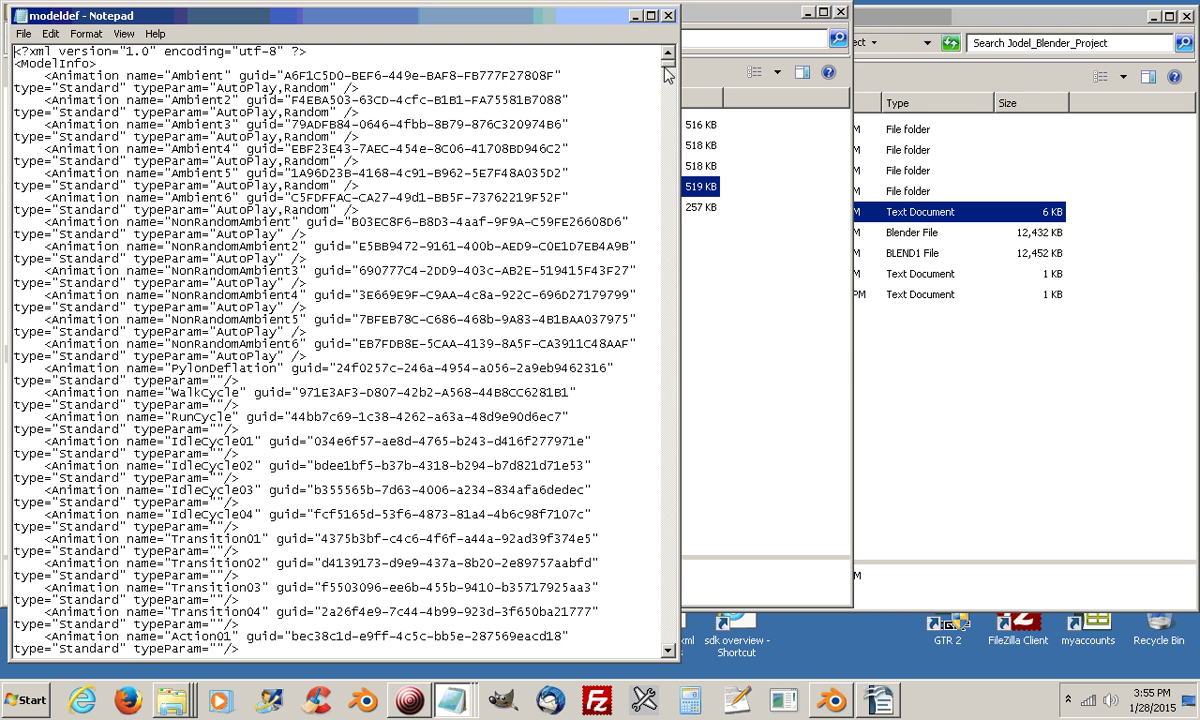
left_click_drag(668, 60, 648, 630)
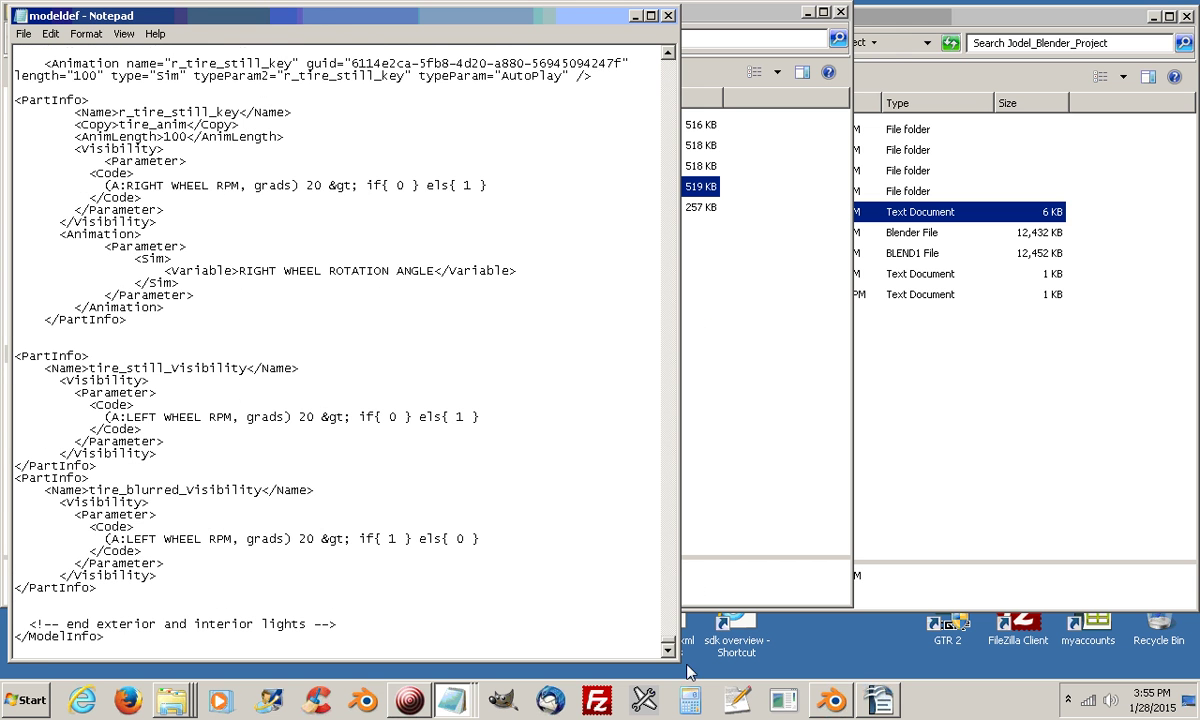
right_click(17, 650)
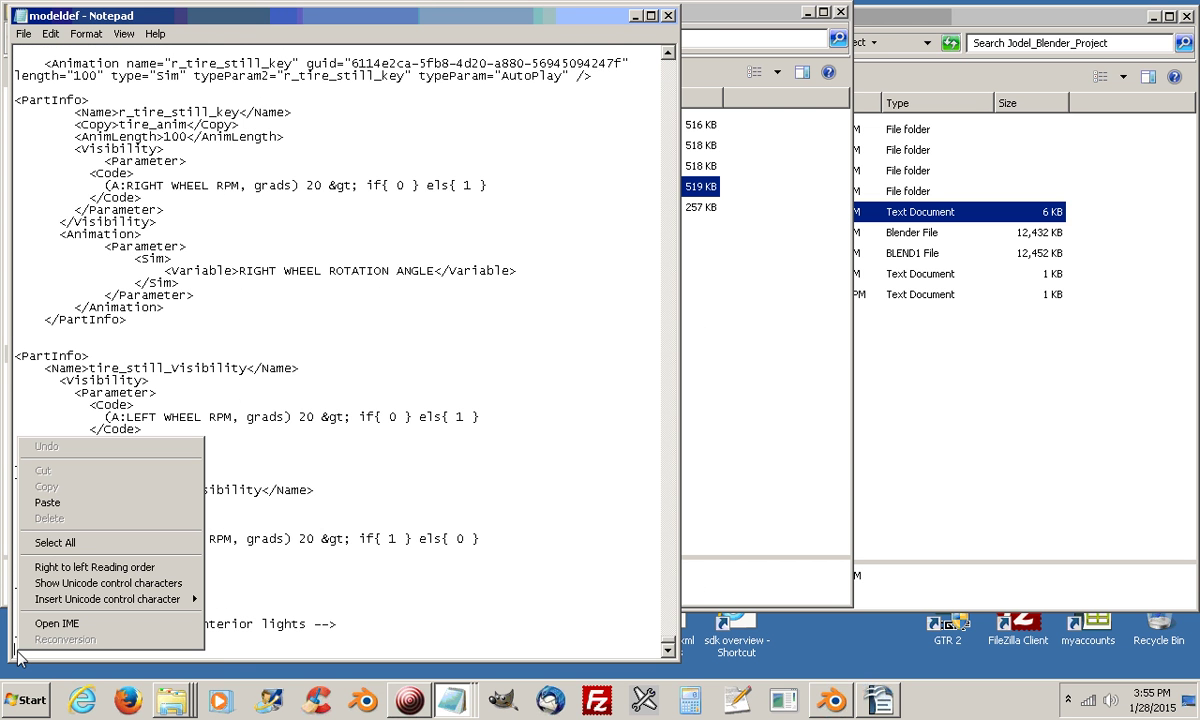
left_click(57, 503)
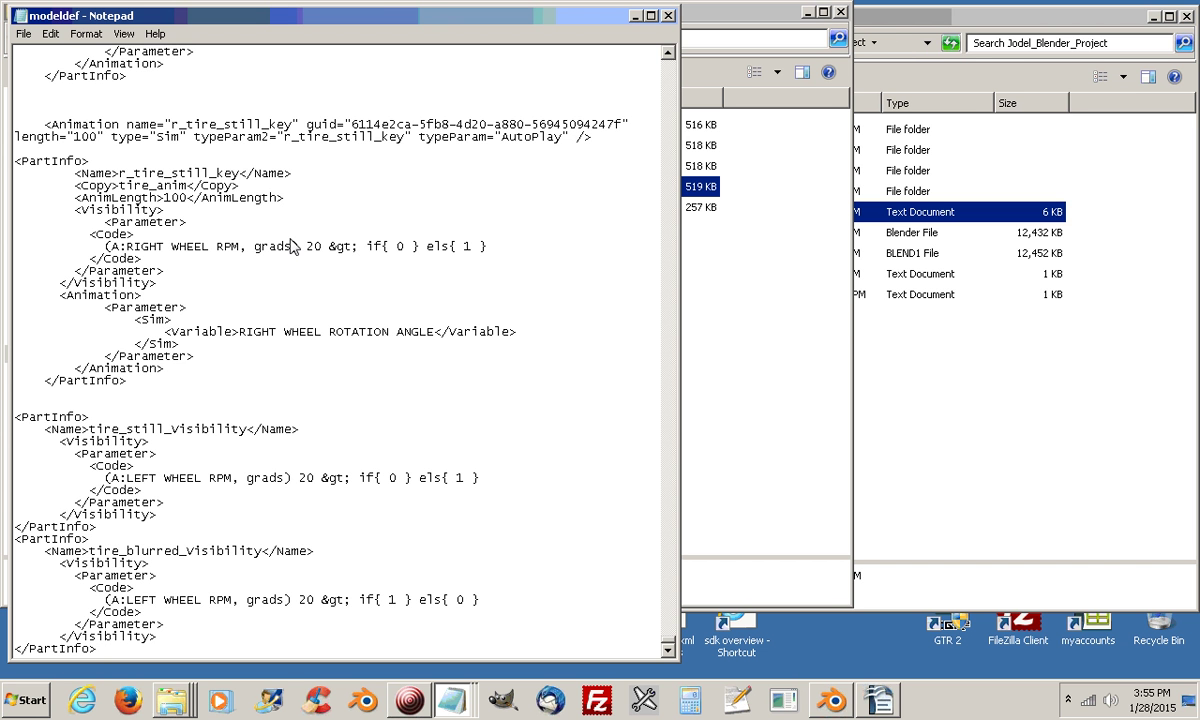
key("ctrl+End")
key("ctrl+End")
Minimize the Notepad and Explorer windows and bring up wheels_animation in Blender
left_click(635, 16)
left_click(757, 14)
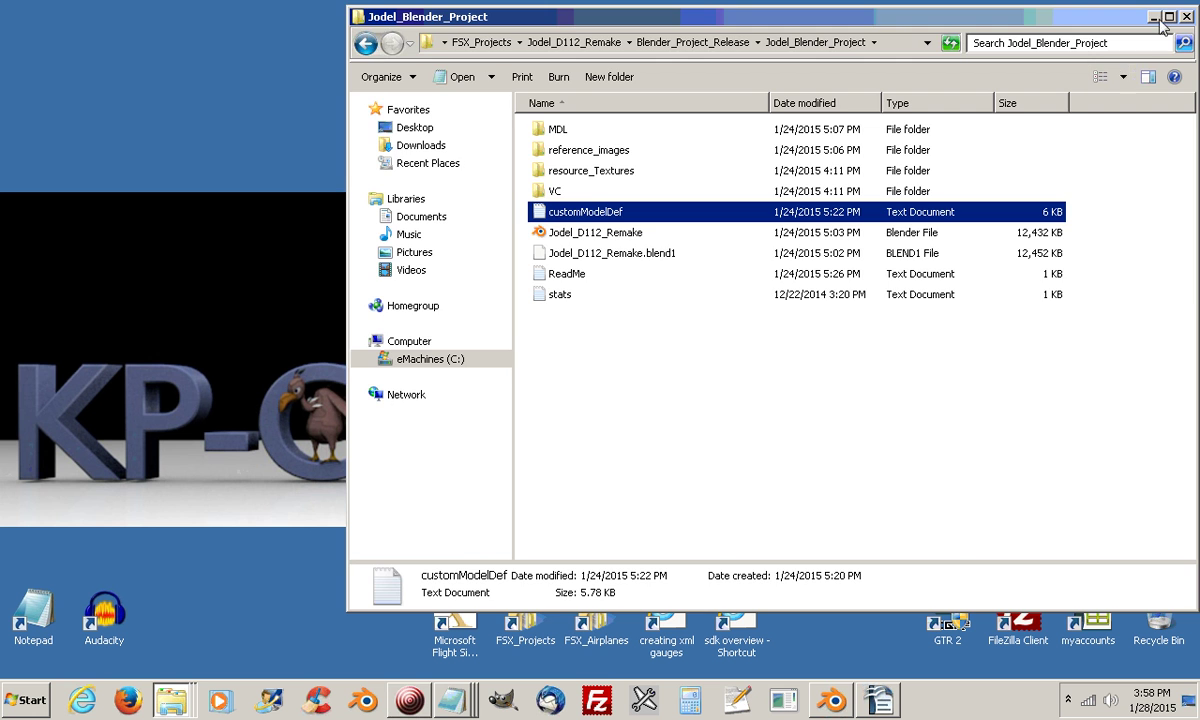
left_click(1154, 17)
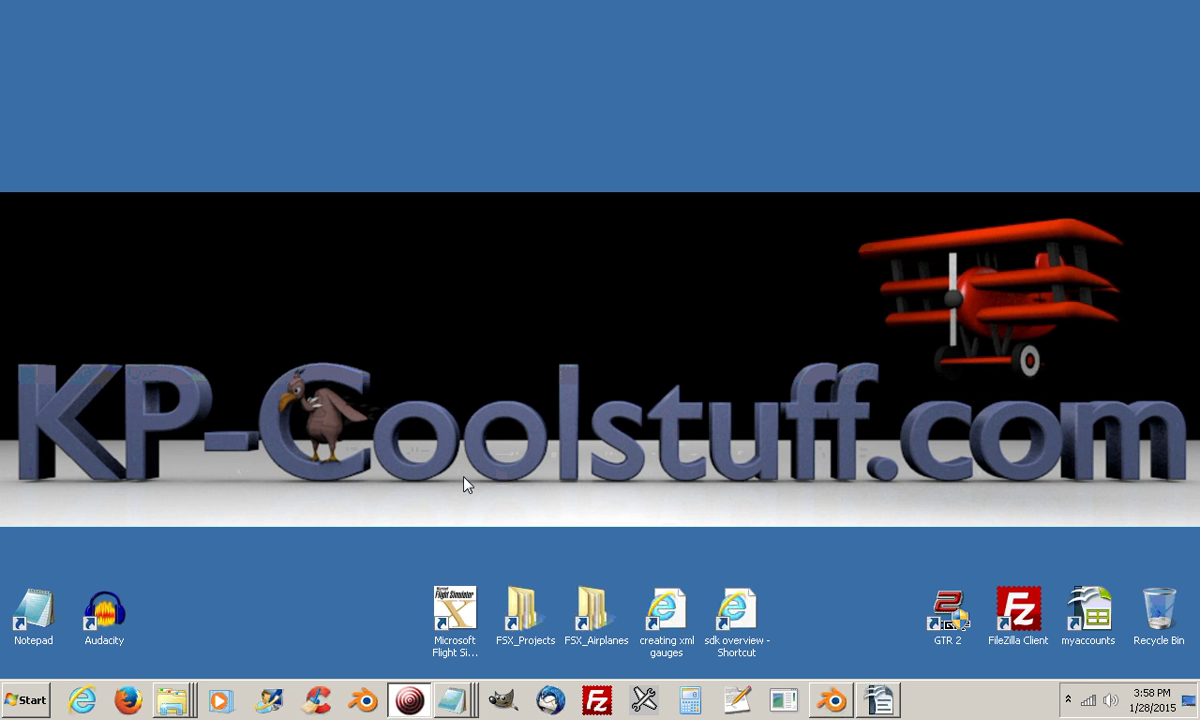
left_click(831, 700)
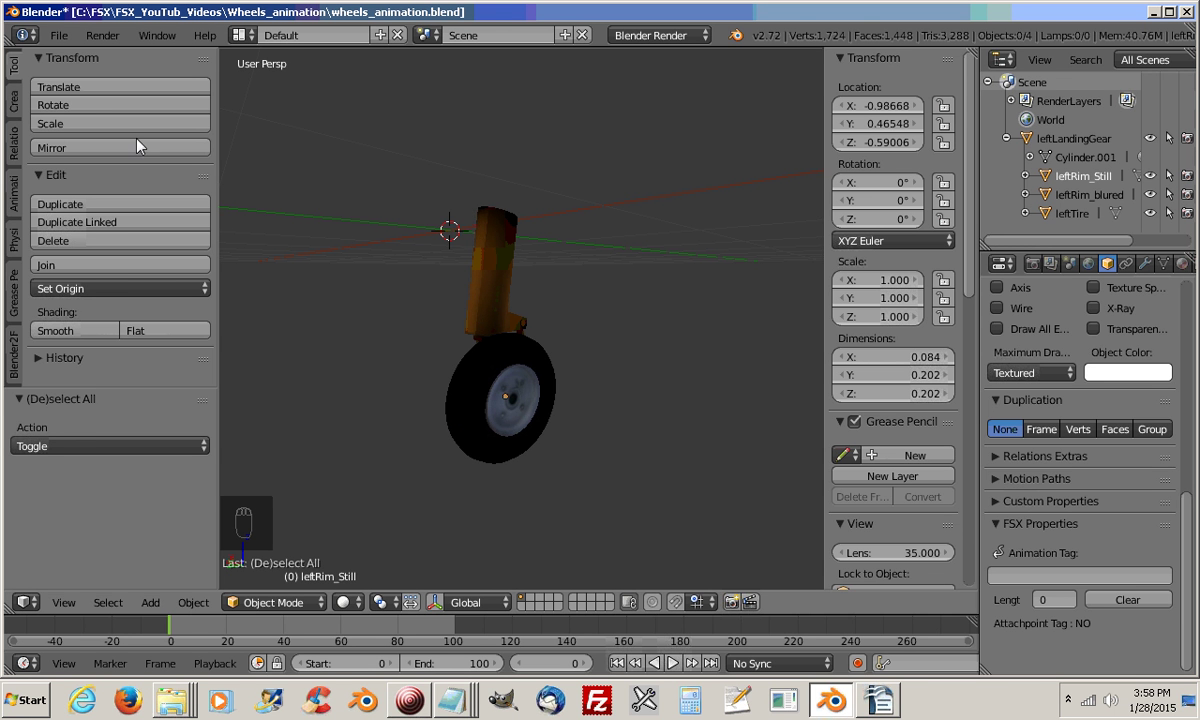
In the Blender2FSX tools panel, run Initialize Toolset under FSX File Properties
left_click(14, 355)
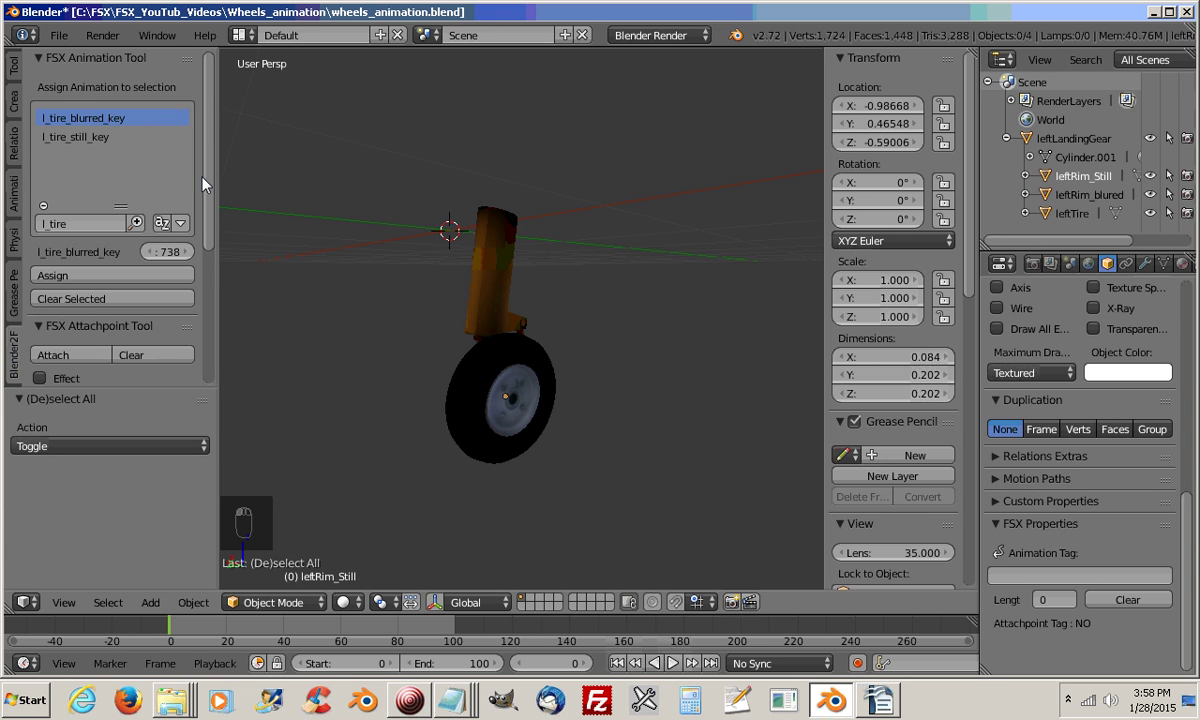
left_click_drag(208, 177, 197, 320)
scroll(197, 320, "down", 1)
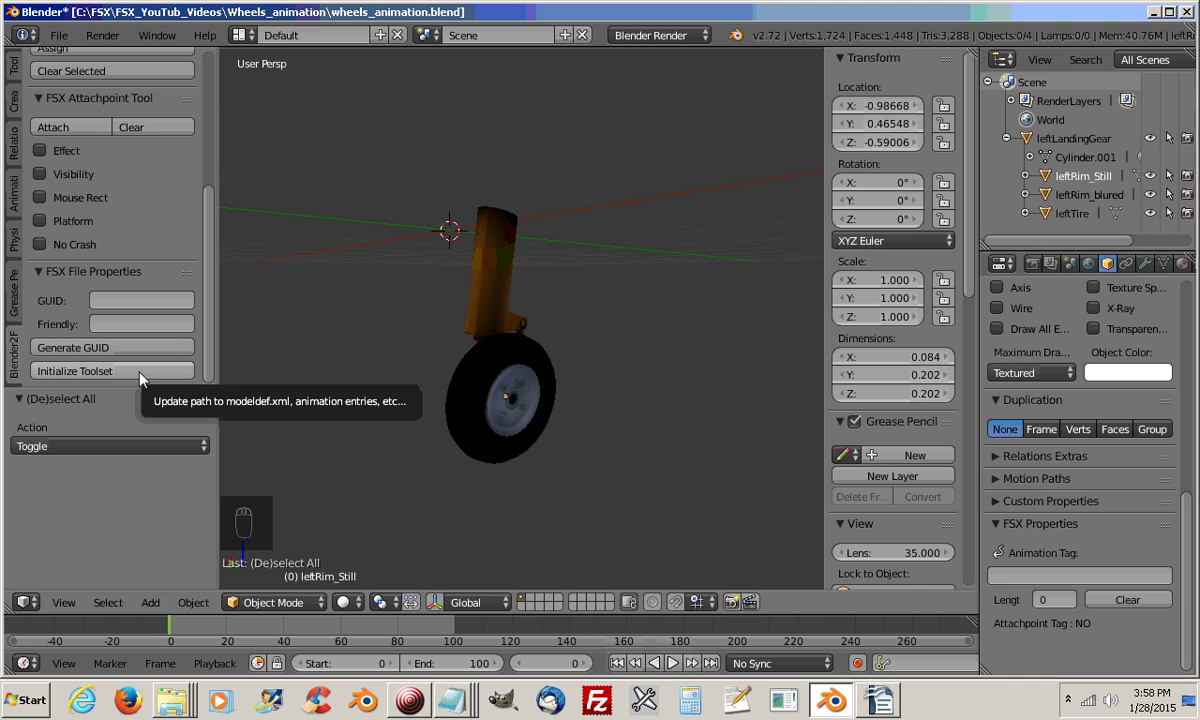
left_click(85, 372)
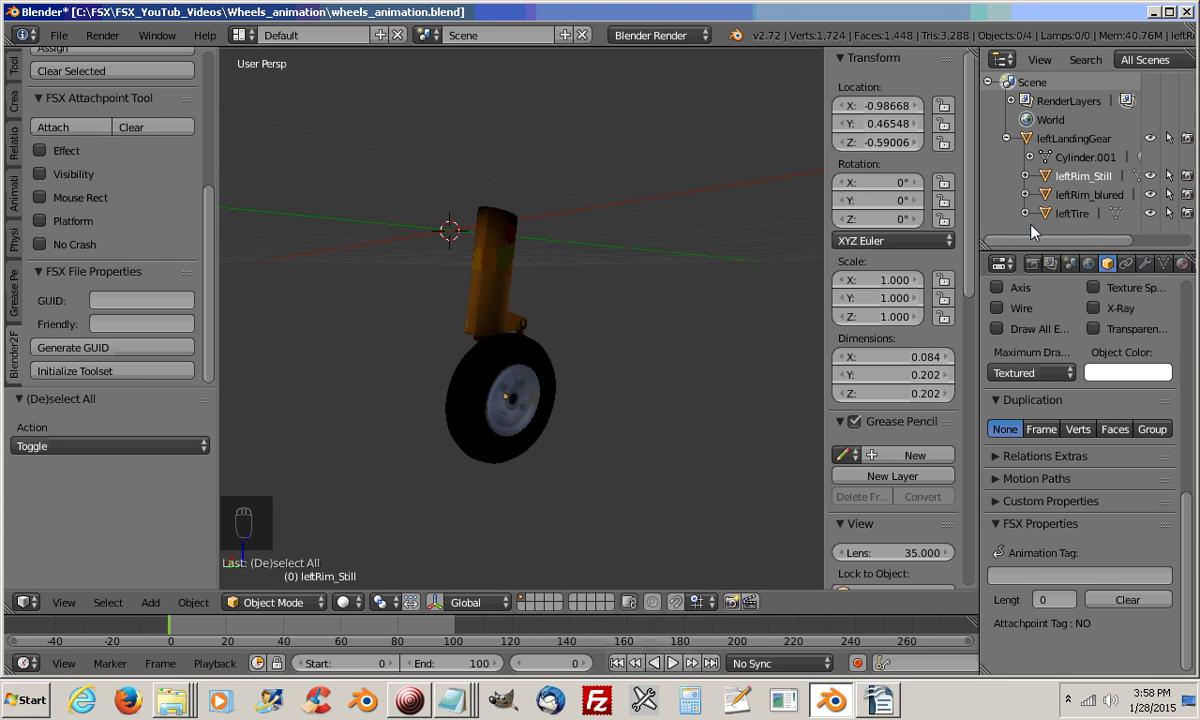
Tag leftRim_Still with the l_tire_still_key animation, then select leftRim_blured
left_click(1049, 177)
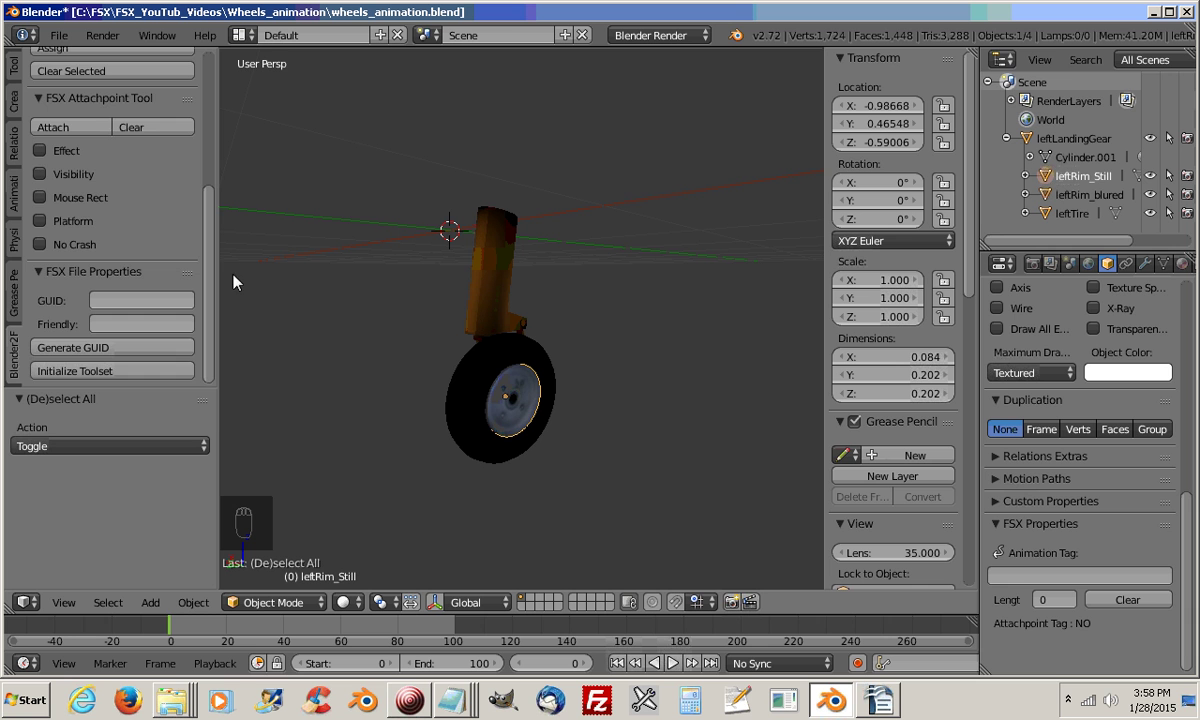
left_click_drag(208, 268, 225, 88)
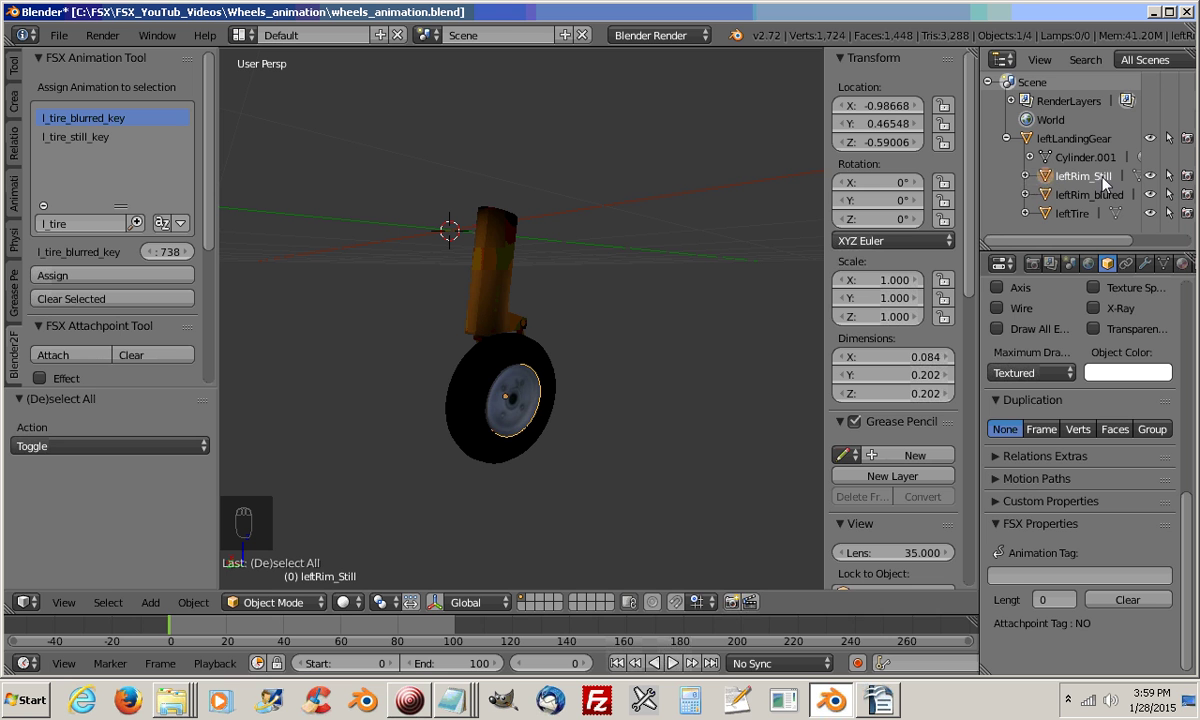
left_click(75, 139)
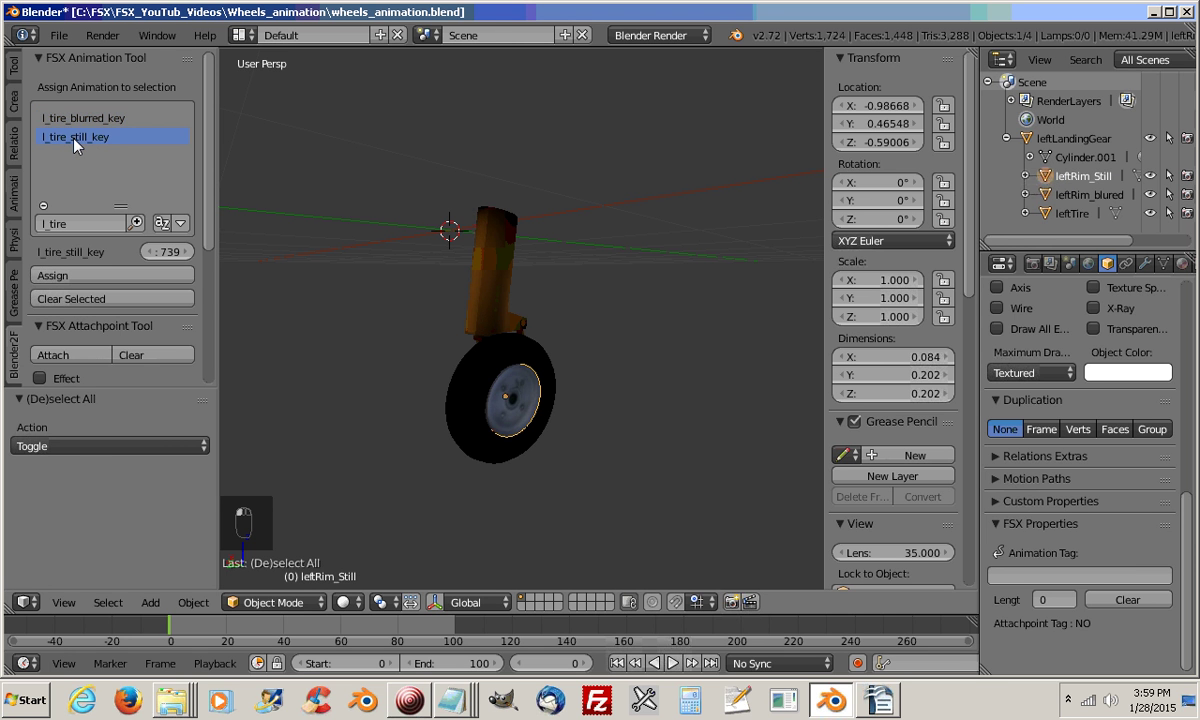
left_click(82, 277)
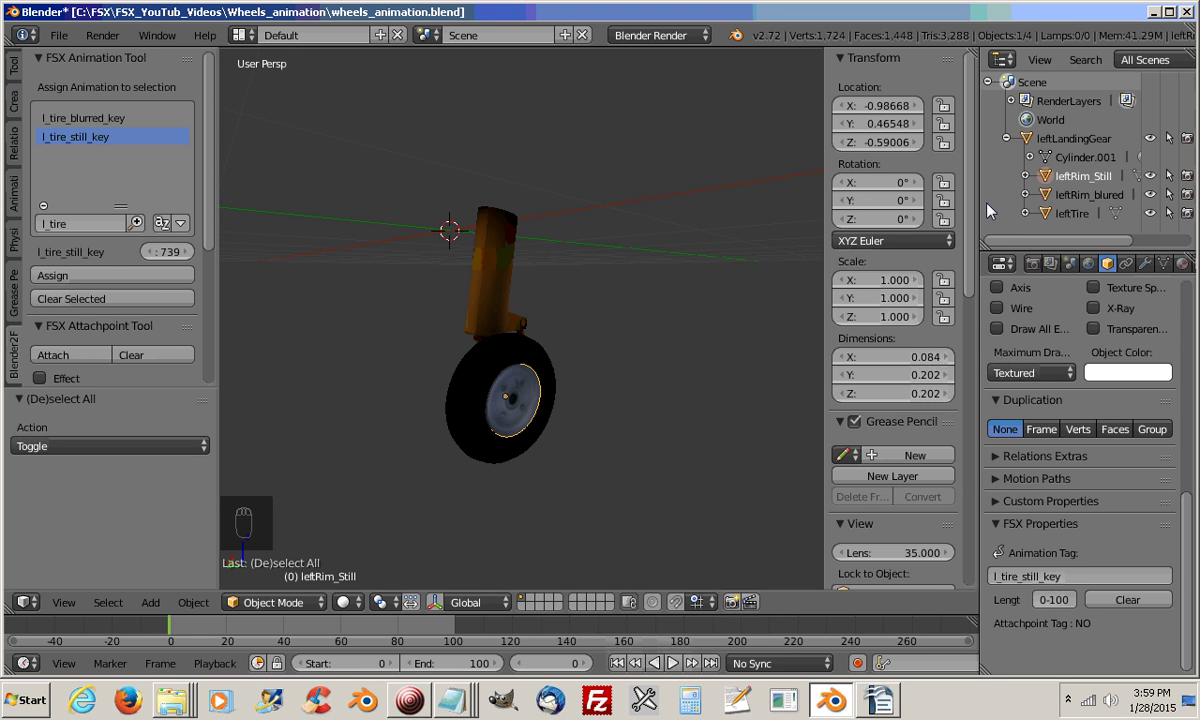
left_click(1045, 195)
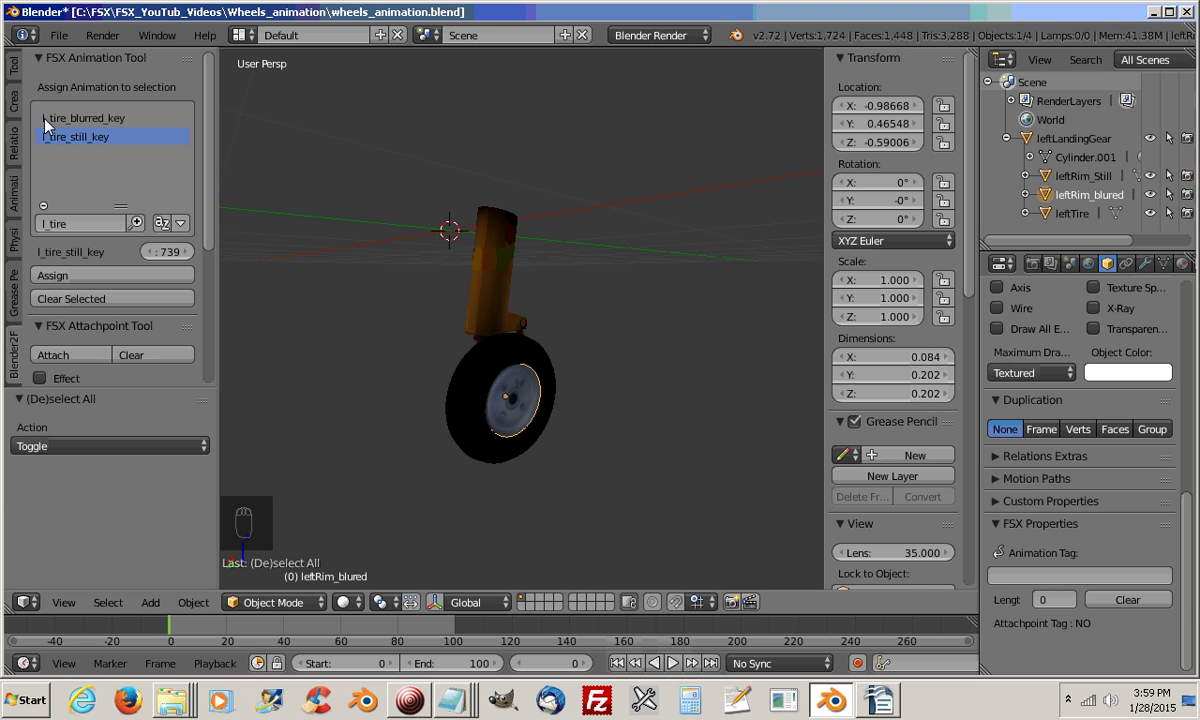
Assign the l_tire_blurred_key animation from the FSX Animation Tool list to leftRim_blured
left_click(85, 118)
left_click(108, 284)
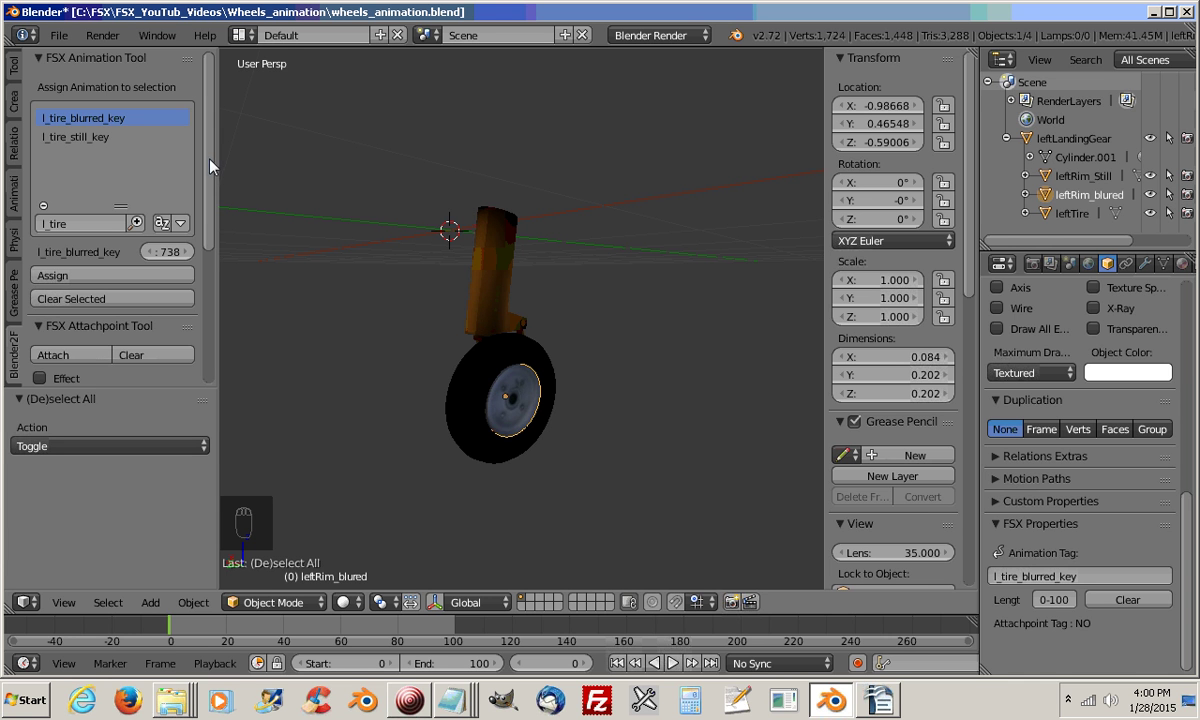
Enable Visibility in the FSX Attachpoint Tool, choose tag tire_blurred_Visibility, and attach it
left_click_drag(210, 165, 209, 307)
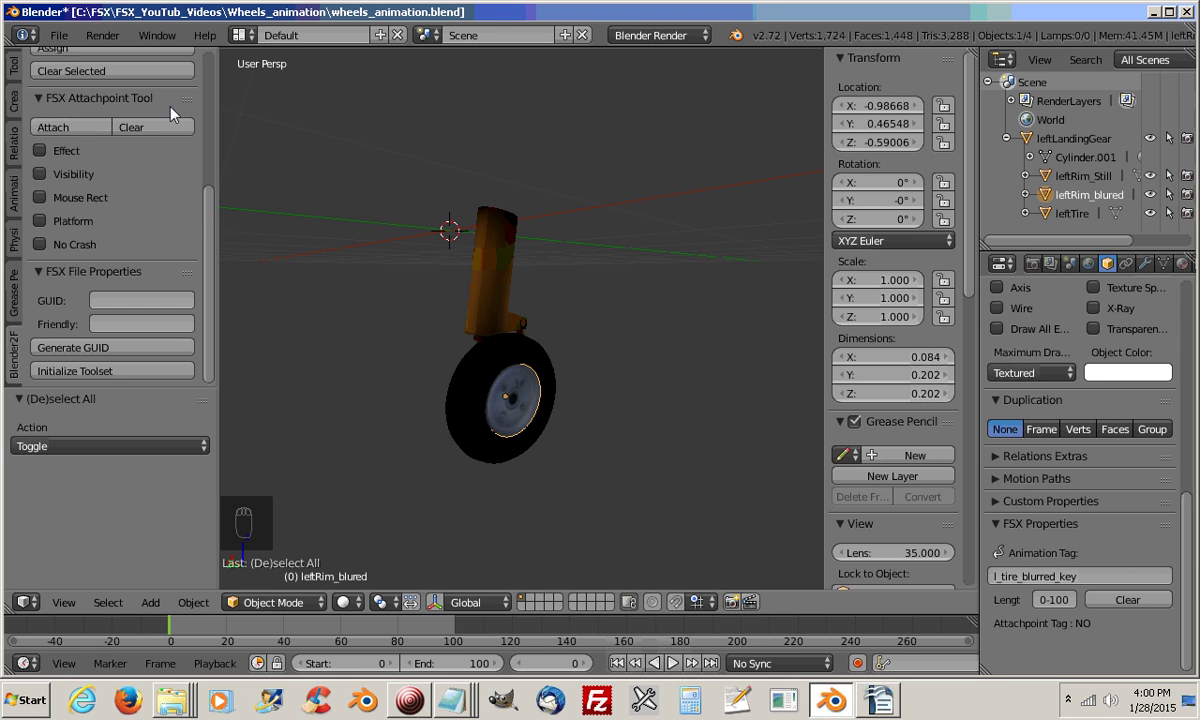
left_click(39, 174)
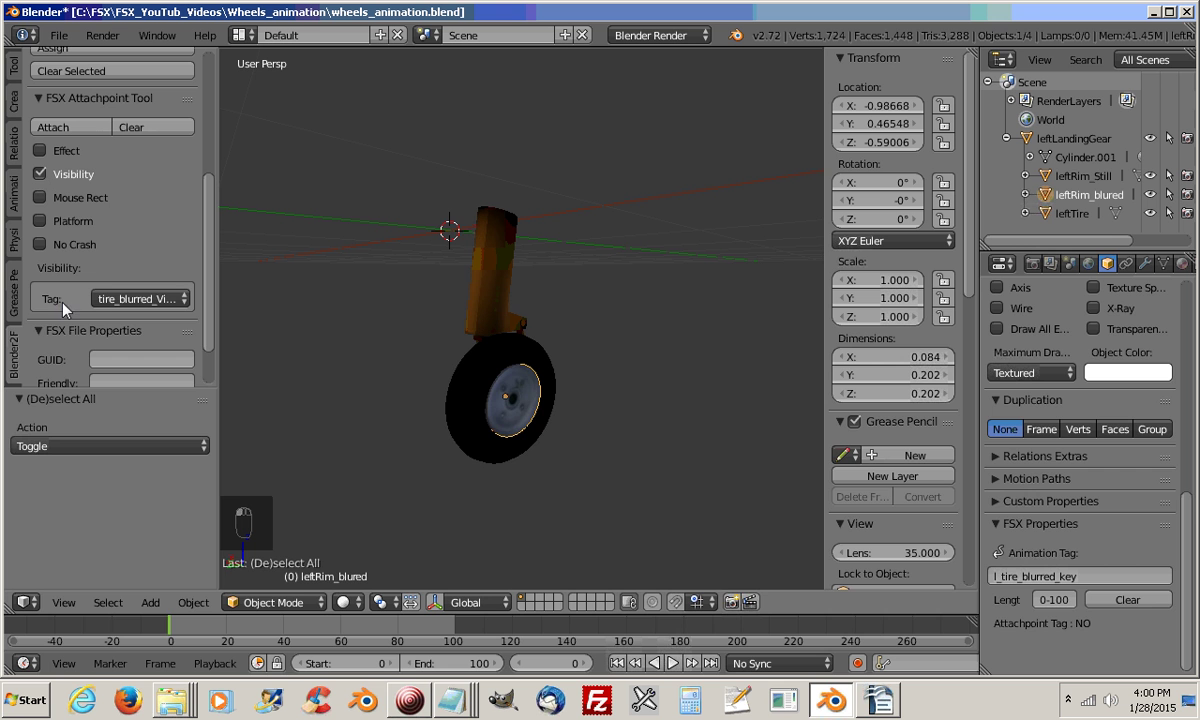
left_click(92, 300)
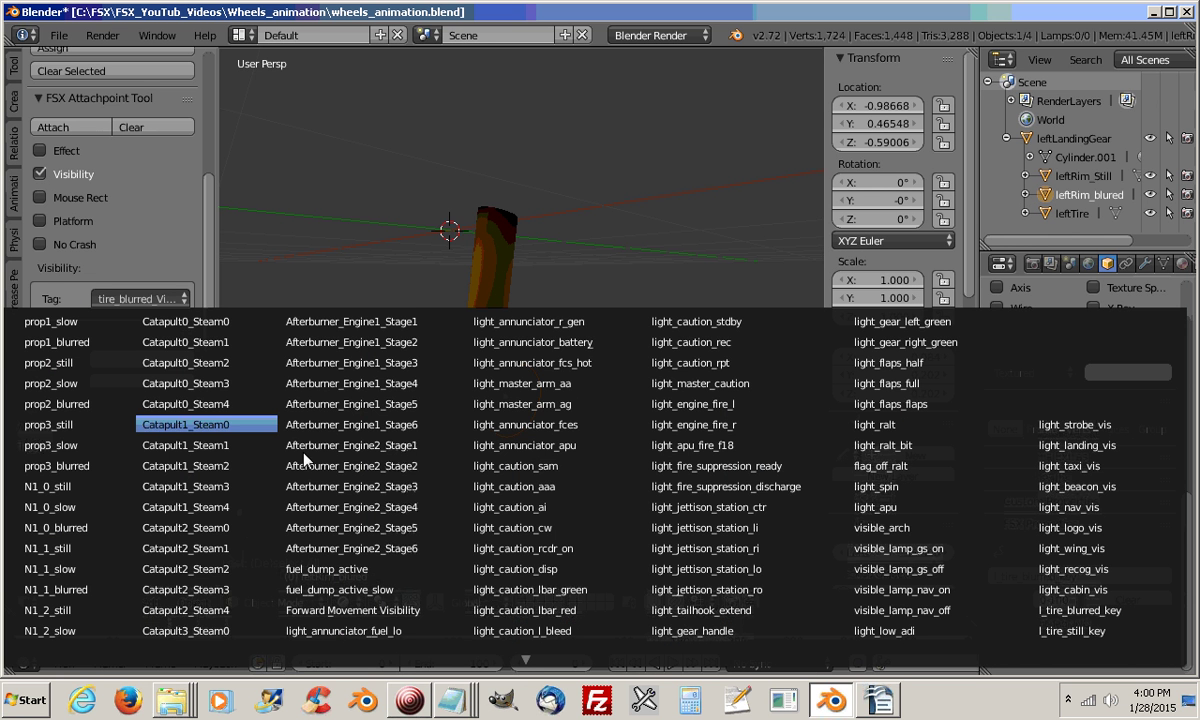
scroll(810, 574, "down", 10)
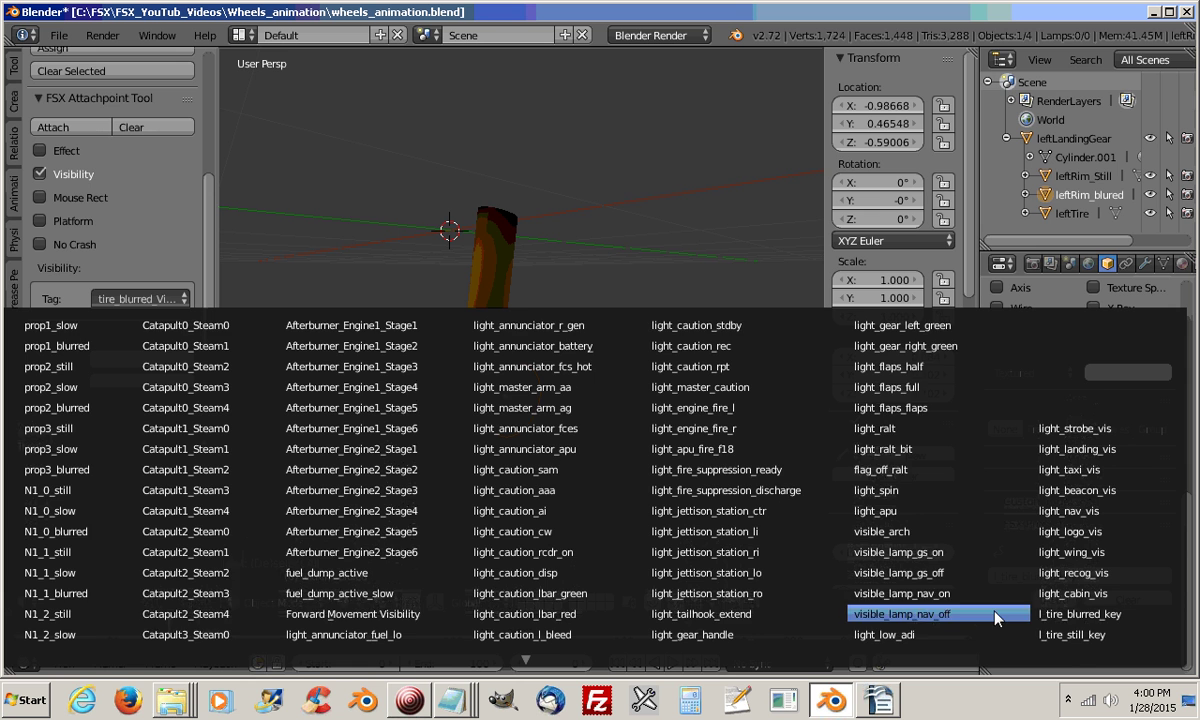
scroll(995, 618, "down", 3)
scroll(997, 618, "down", 2)
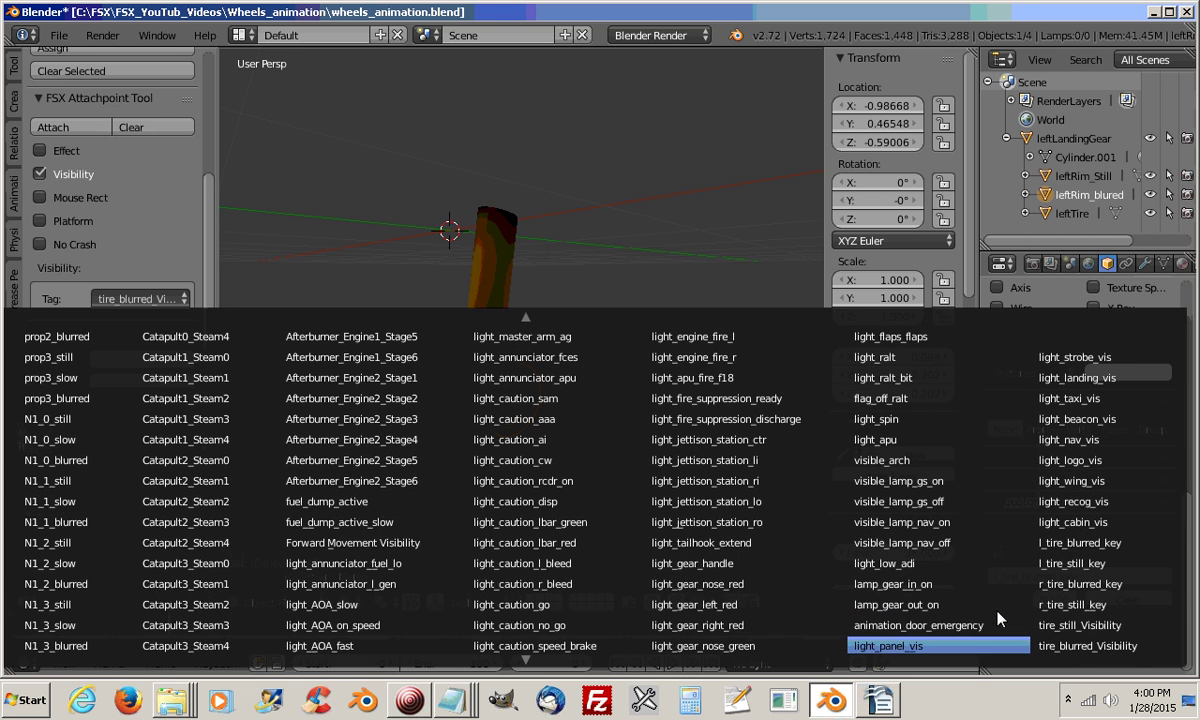
left_click(1076, 648)
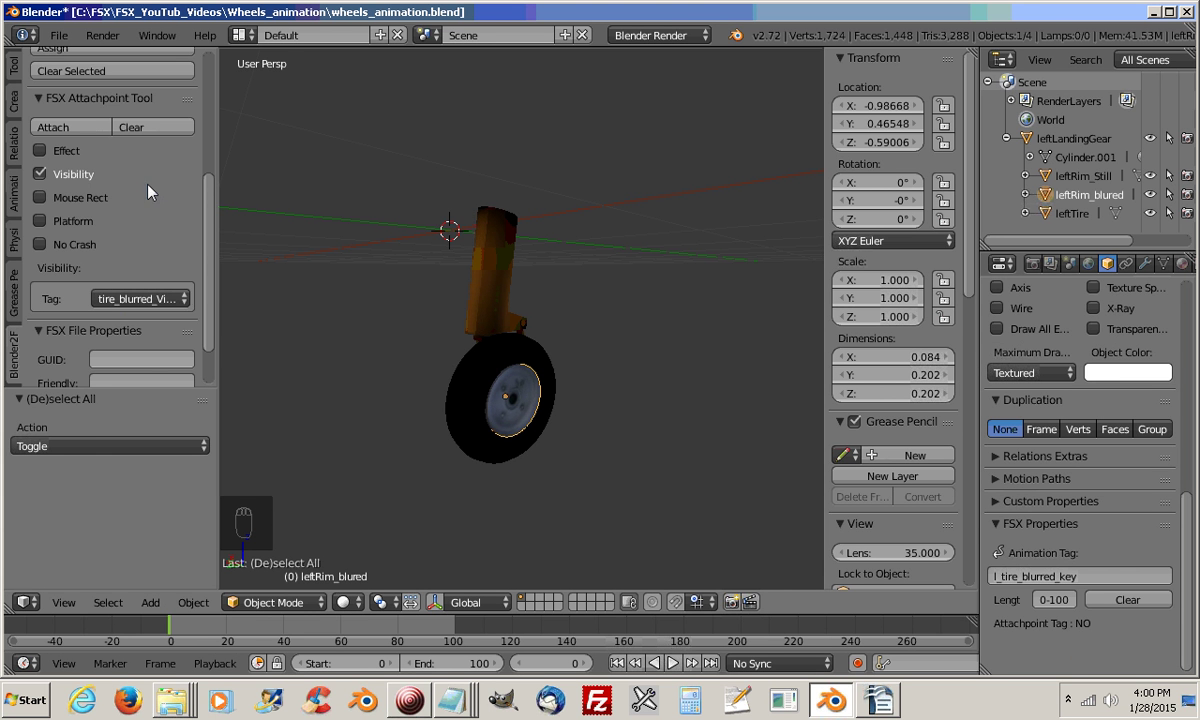
left_click(54, 127)
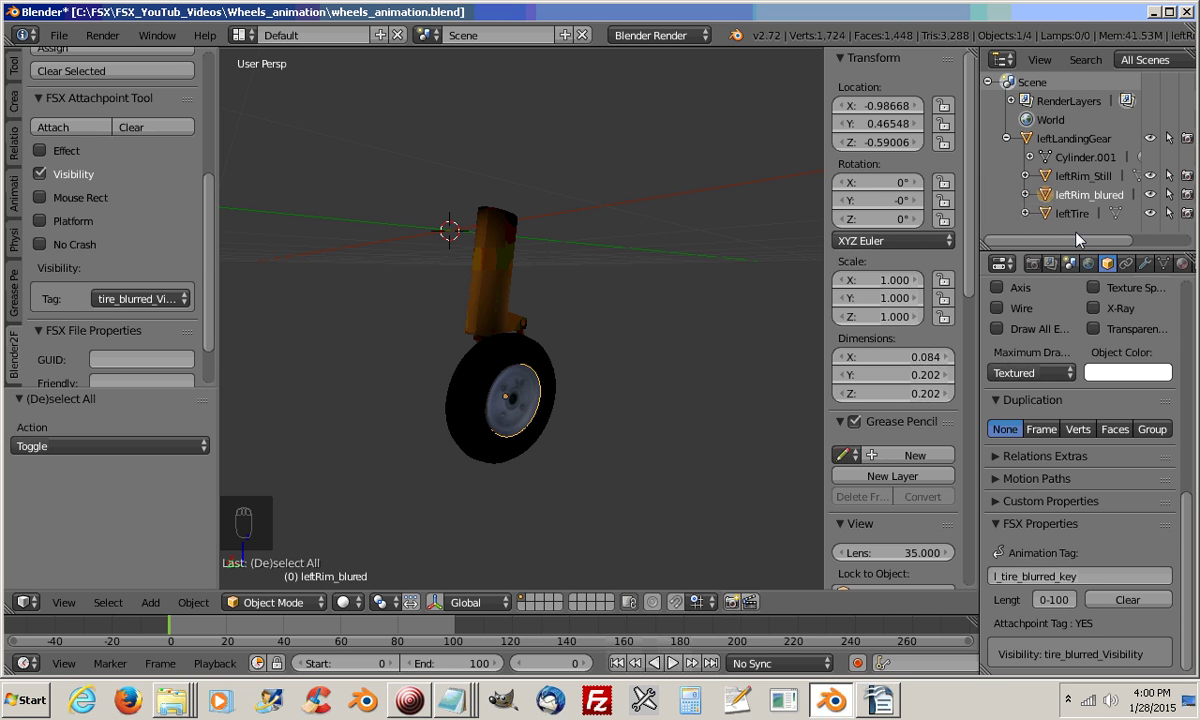
Select leftRim_Still and attach a visibility attachpoint tagged tire_still_Visibility
left_click(1073, 176)
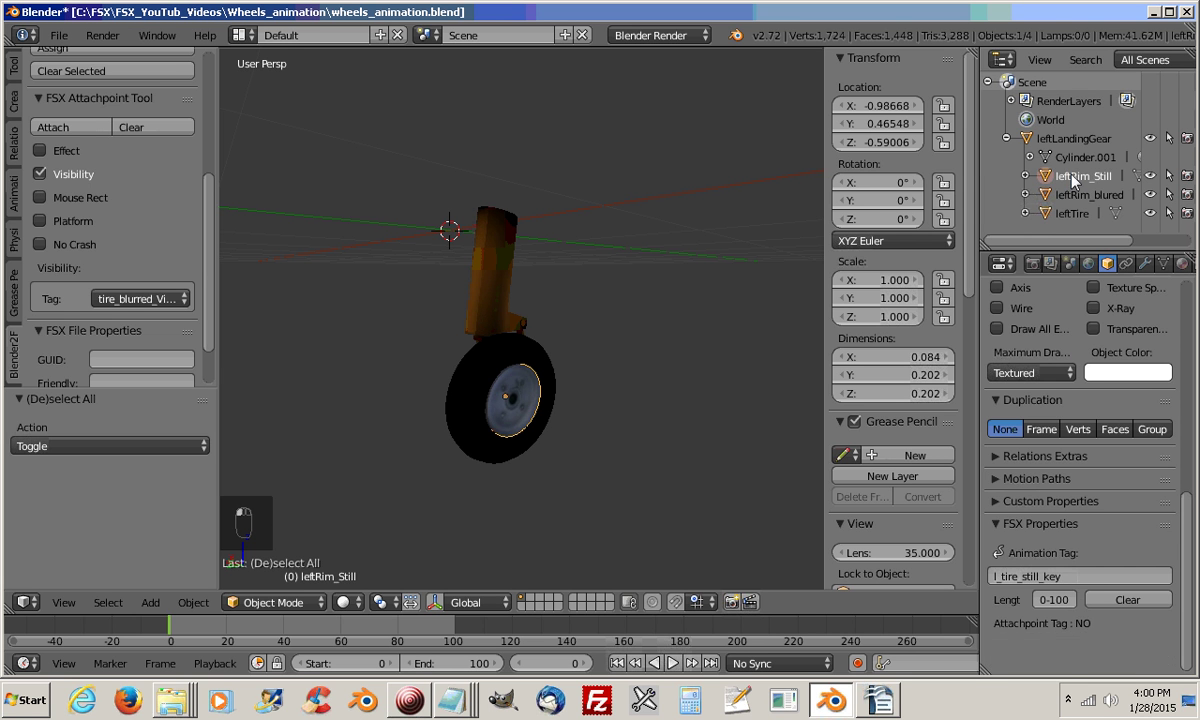
left_click(167, 299)
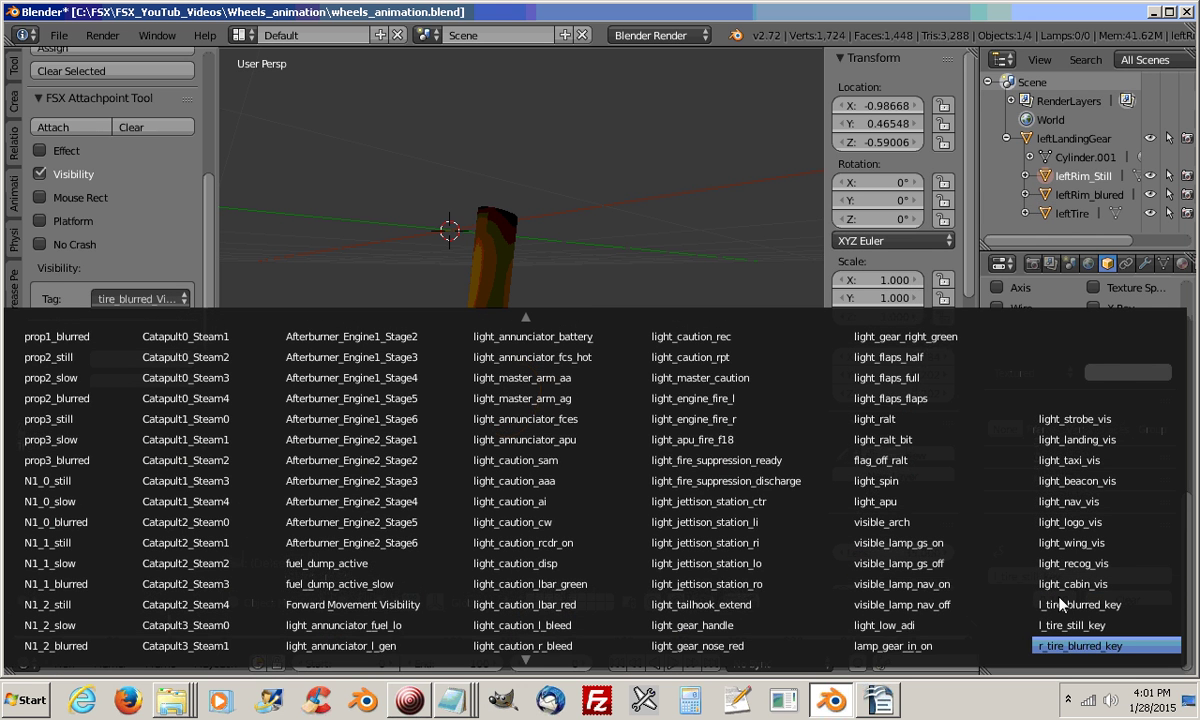
scroll(1062, 604, "down", 2)
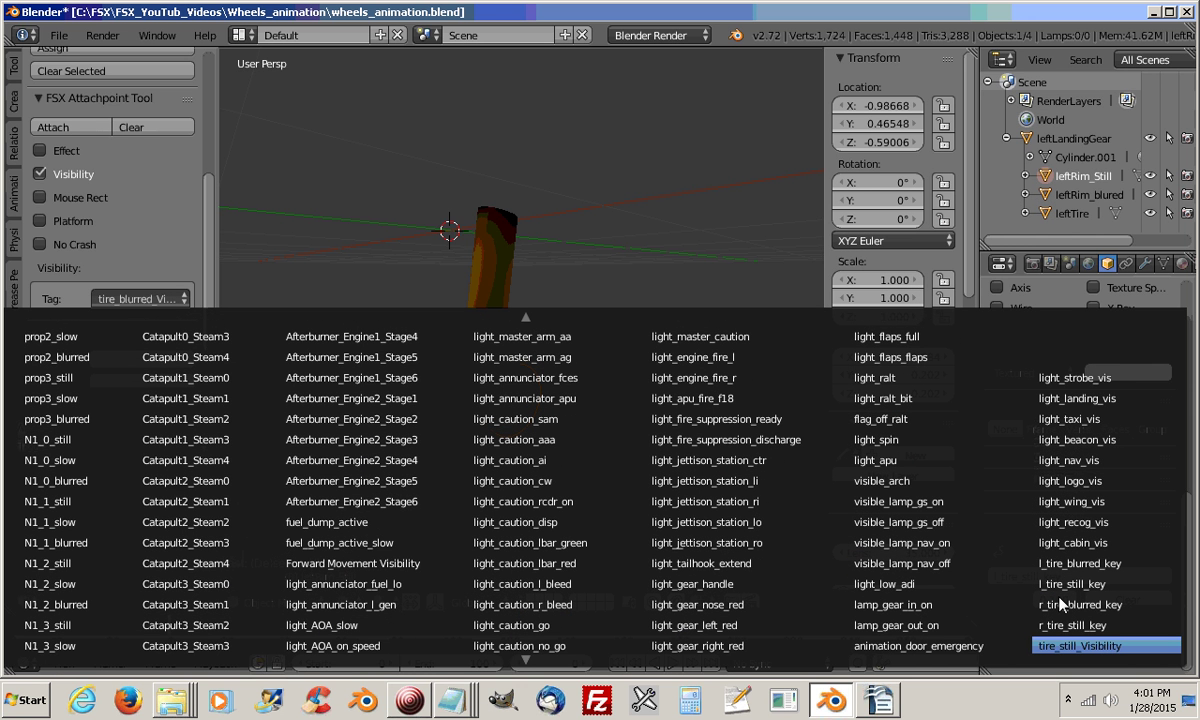
left_click(1098, 647)
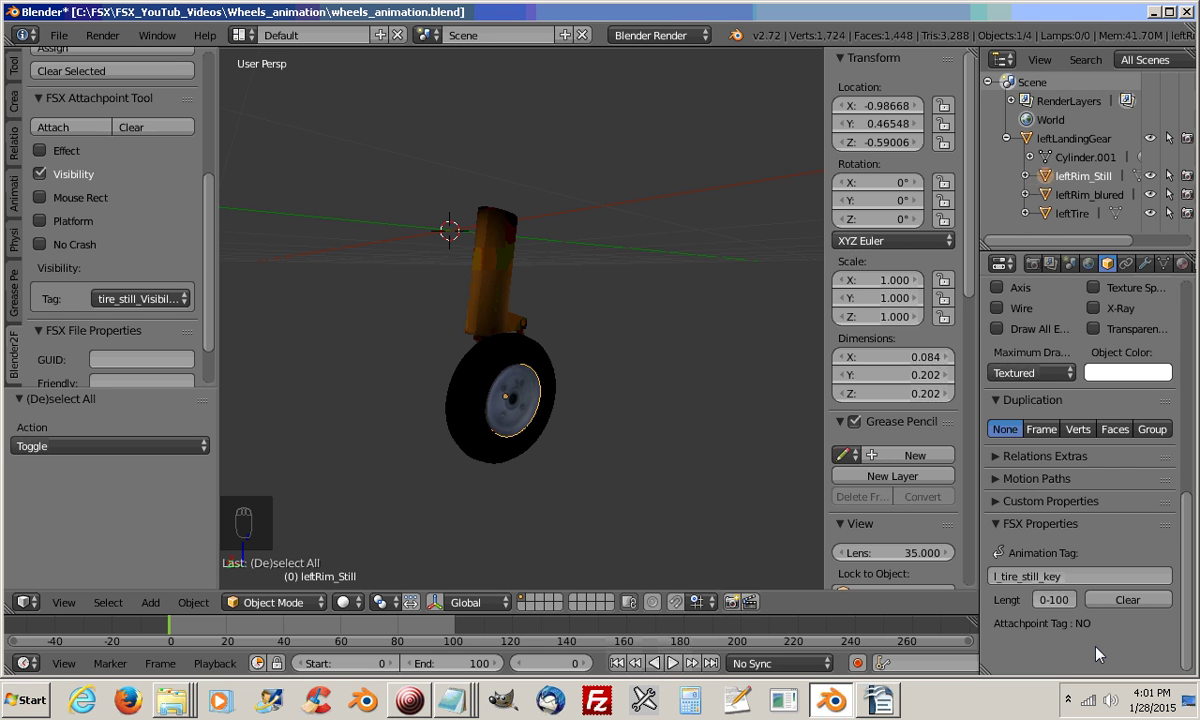
left_click(67, 128)
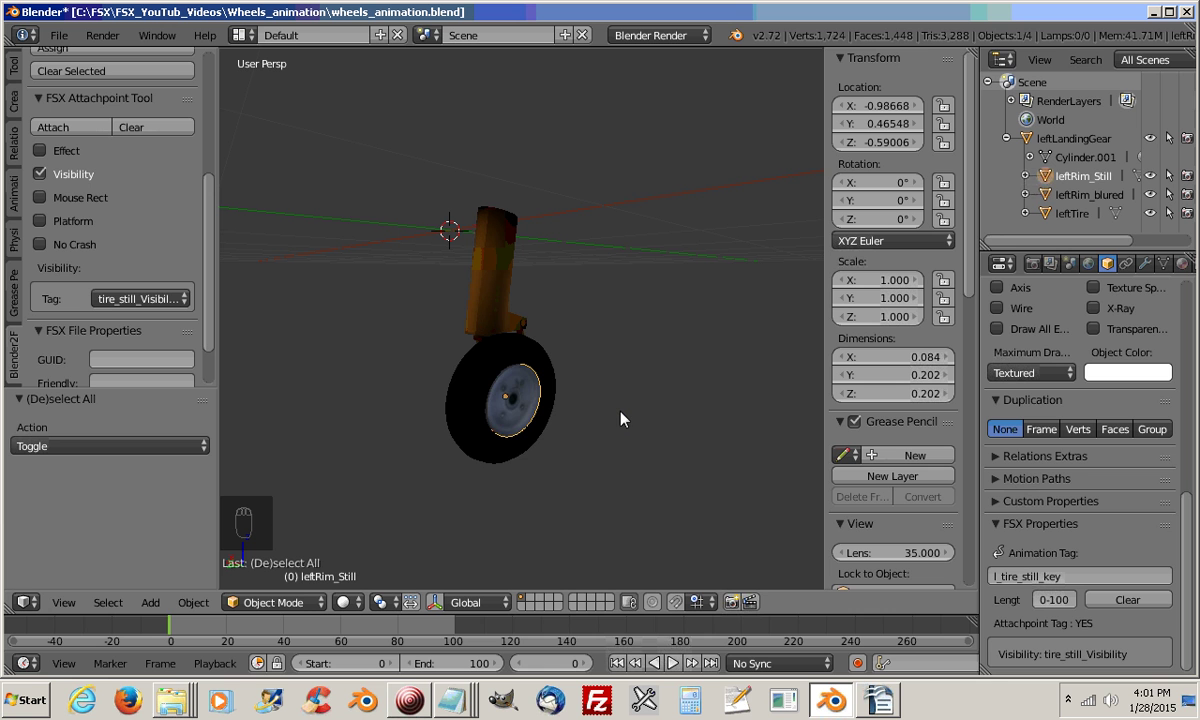
Insert rotation keyframes on leftRim_Still at frames 0 and 50
key("i")
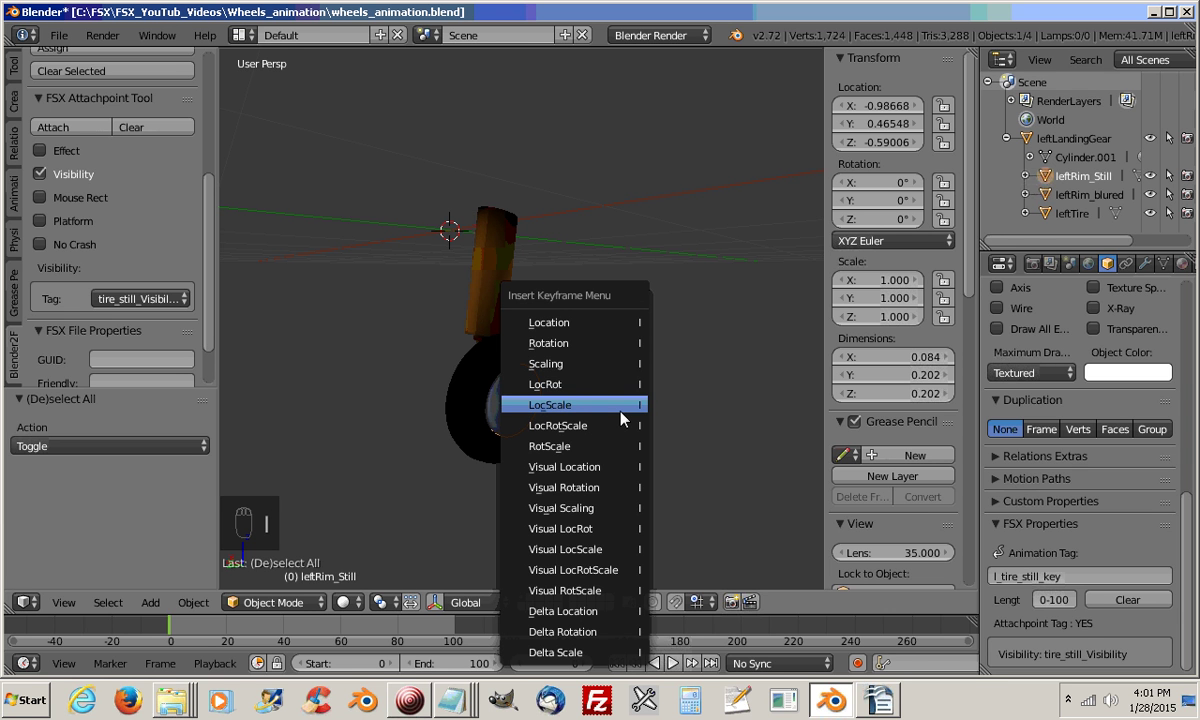
left_click(555, 344)
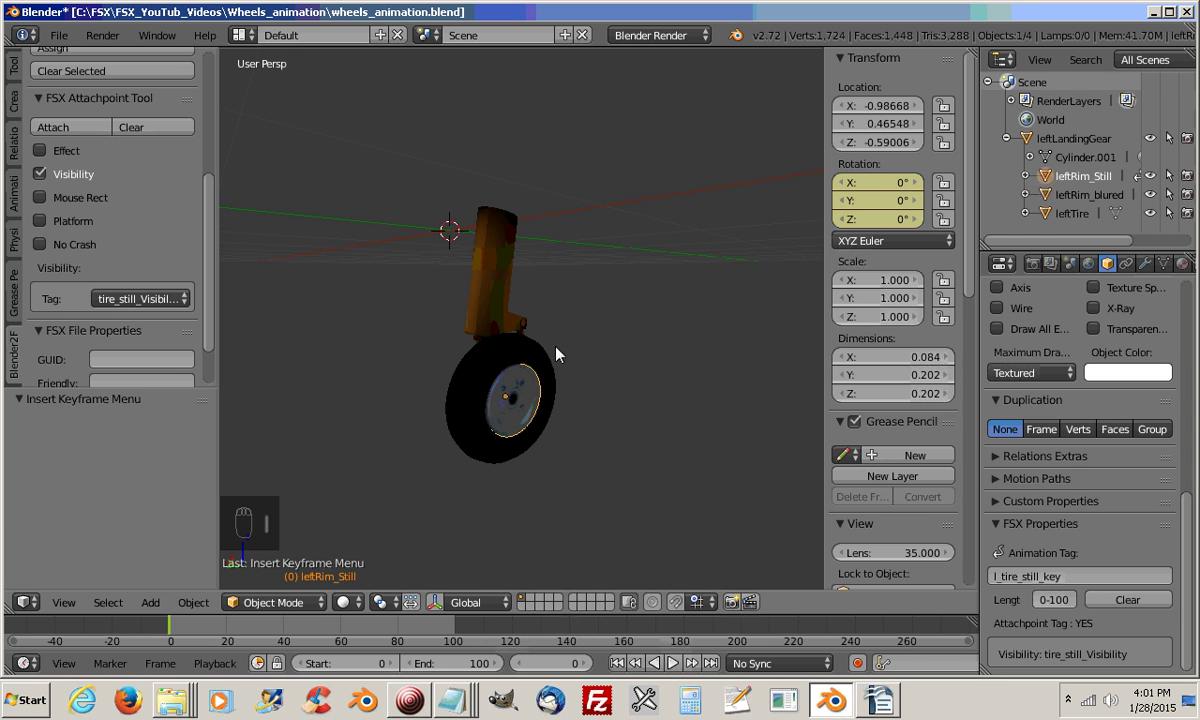
left_click(560, 665)
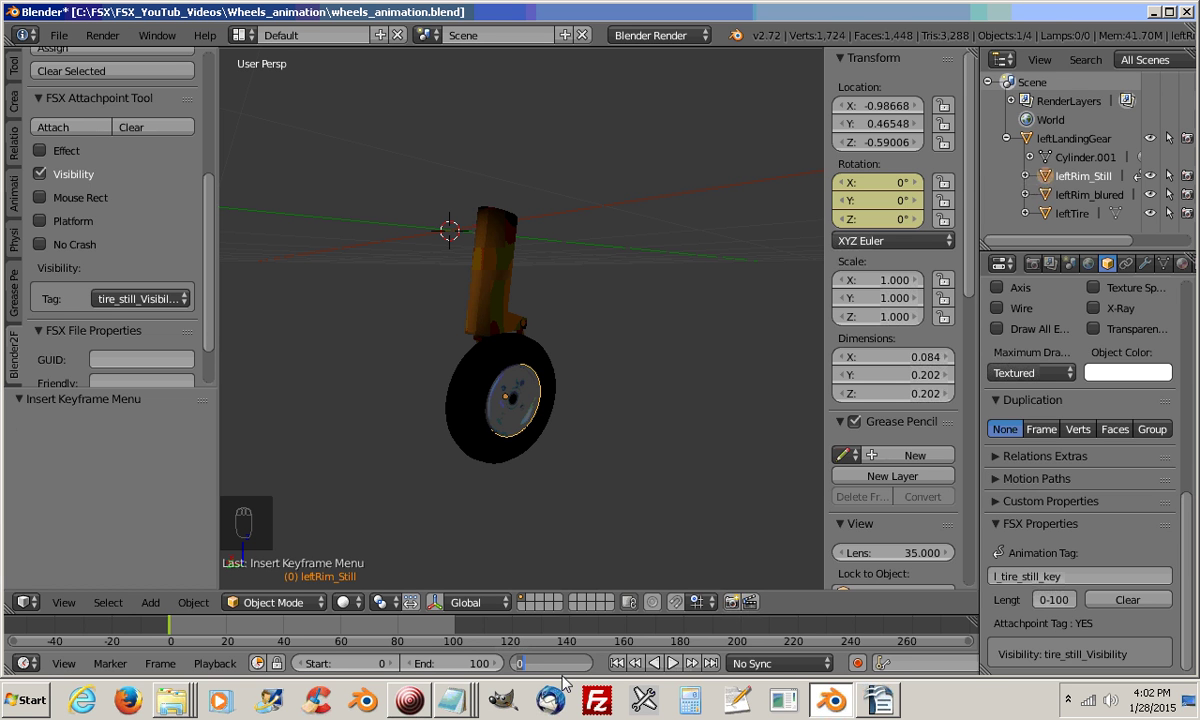
type("50")
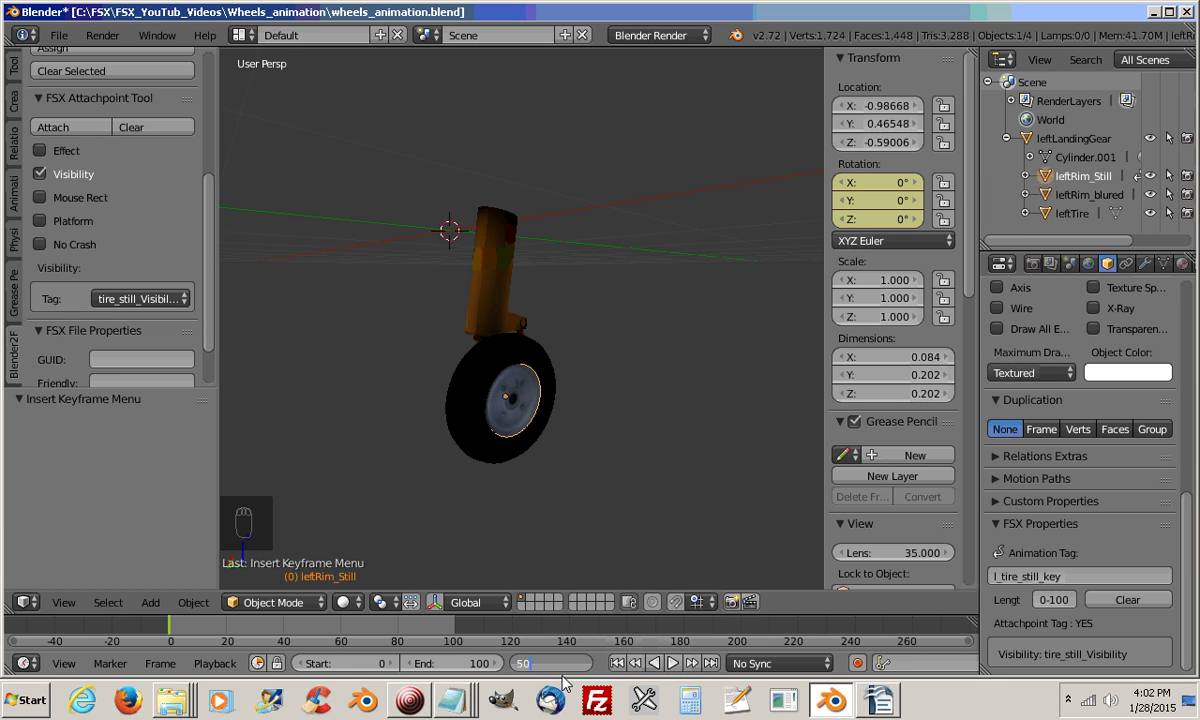
key("Return")
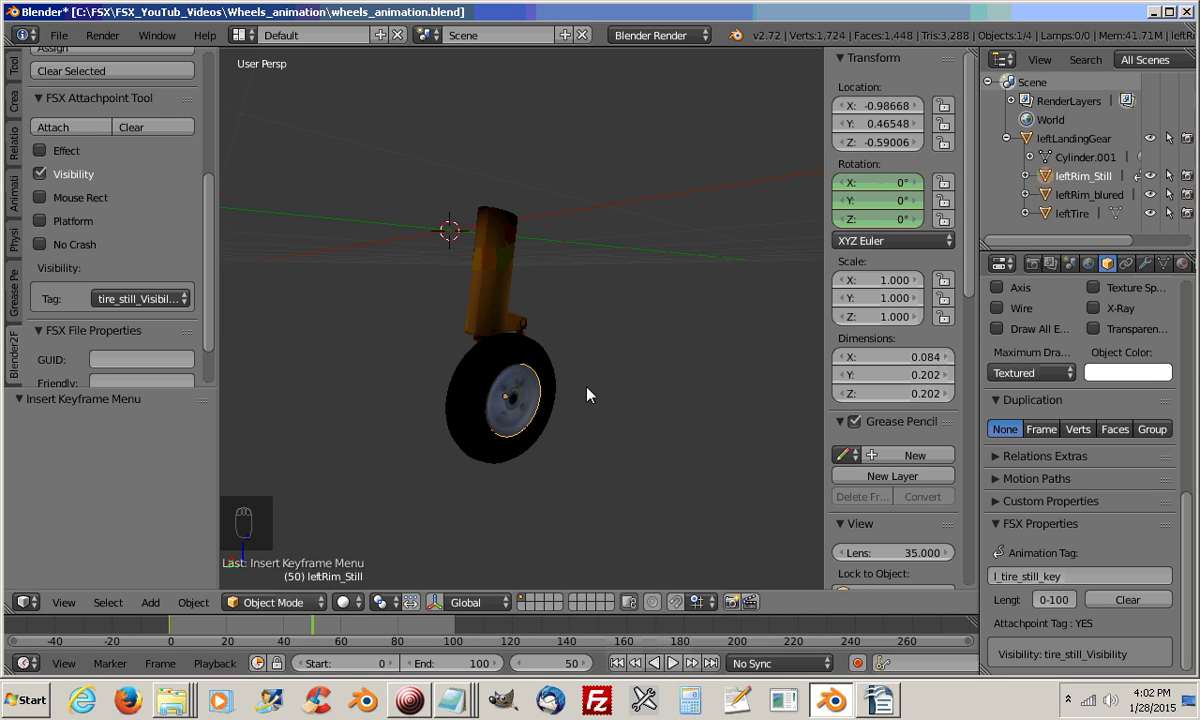
key("i")
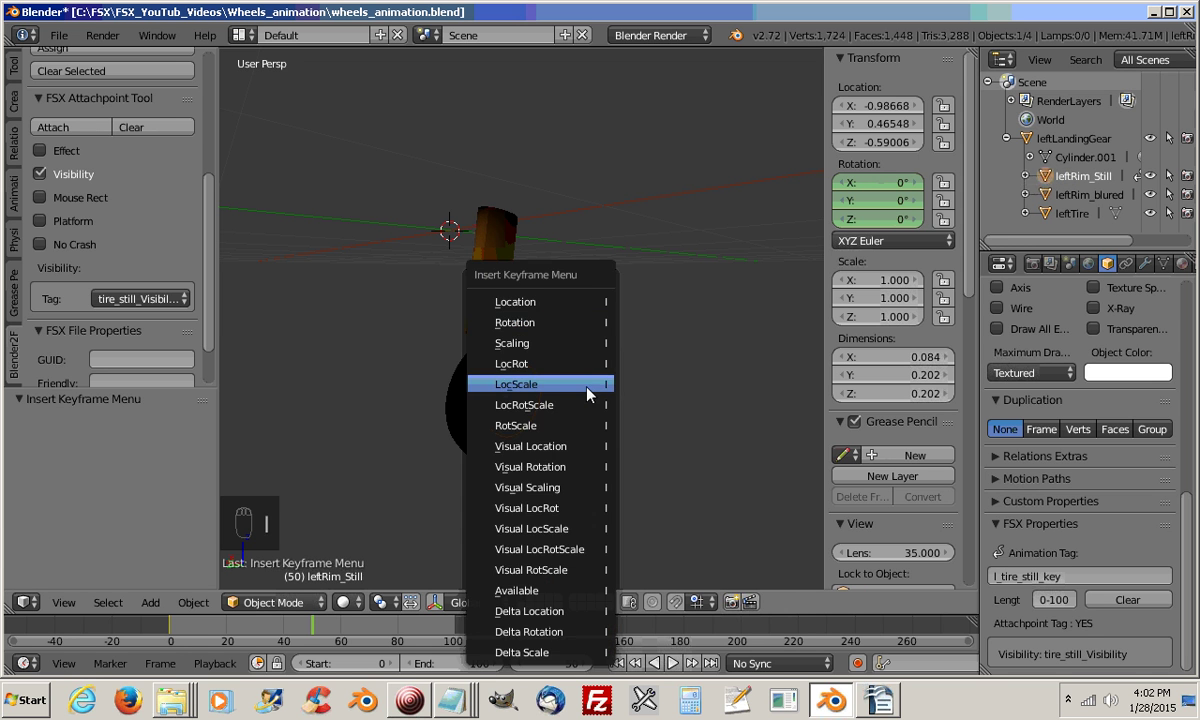
left_click(567, 321)
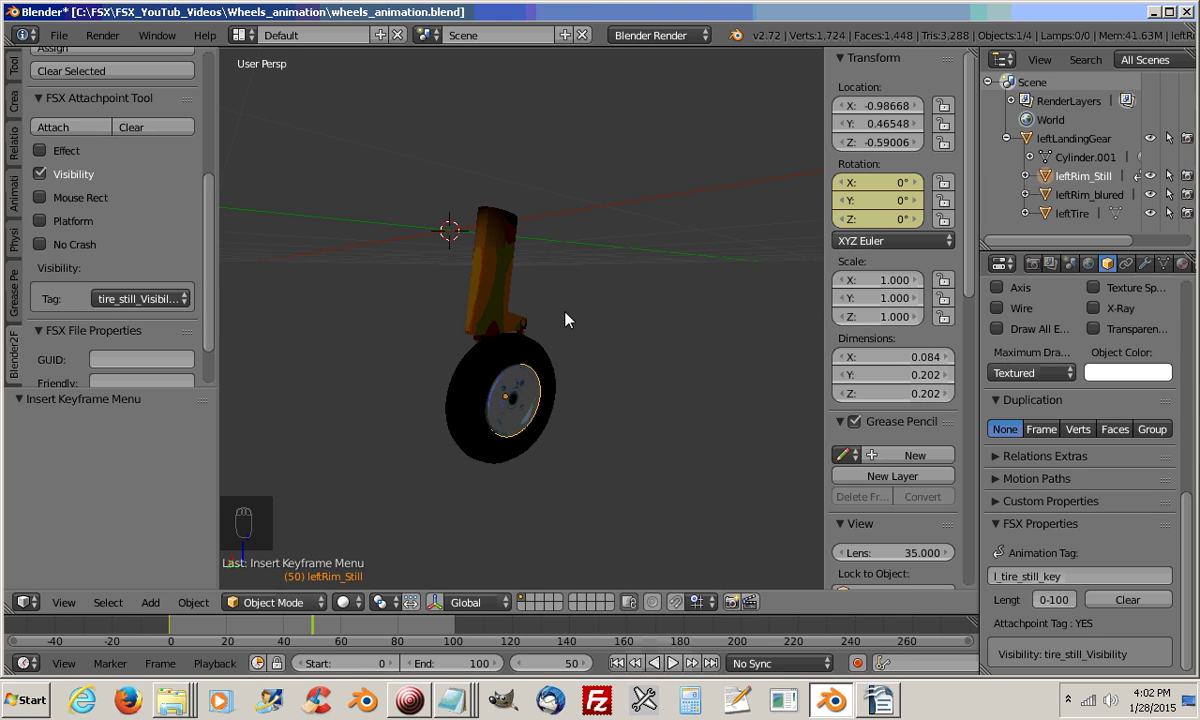
Jump to frame 100 and insert another rotation keyframe on leftRim_Still
left_click(566, 668)
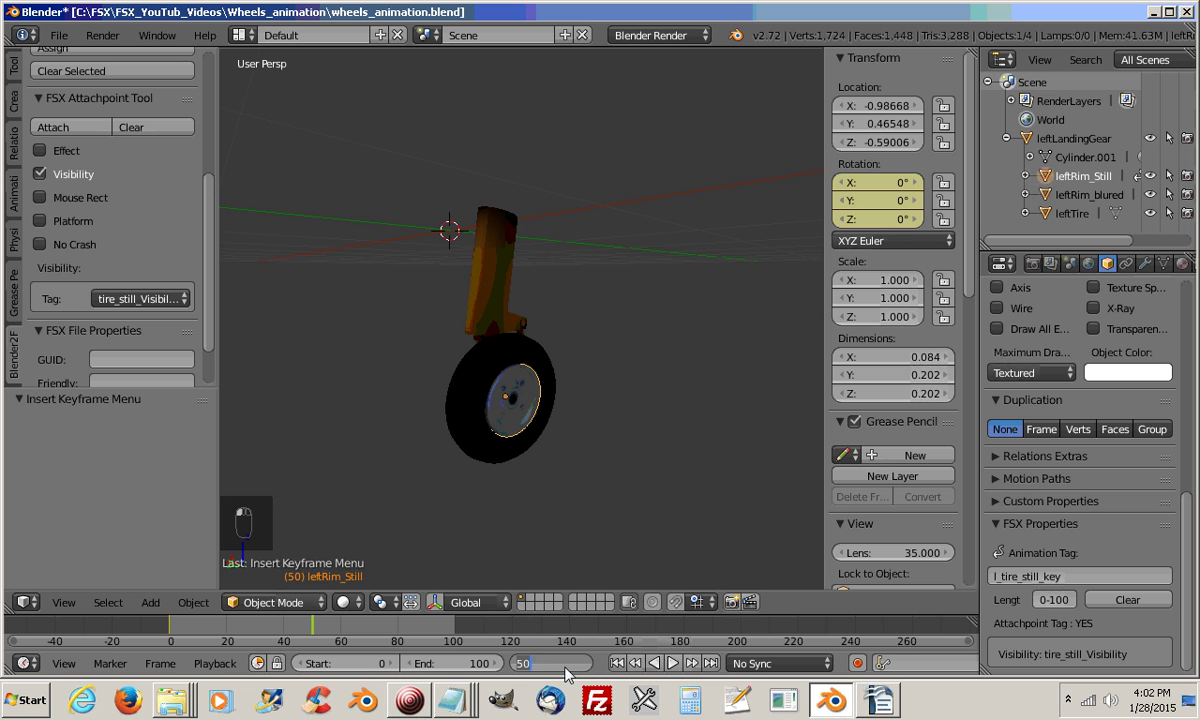
type("100")
key("Return")
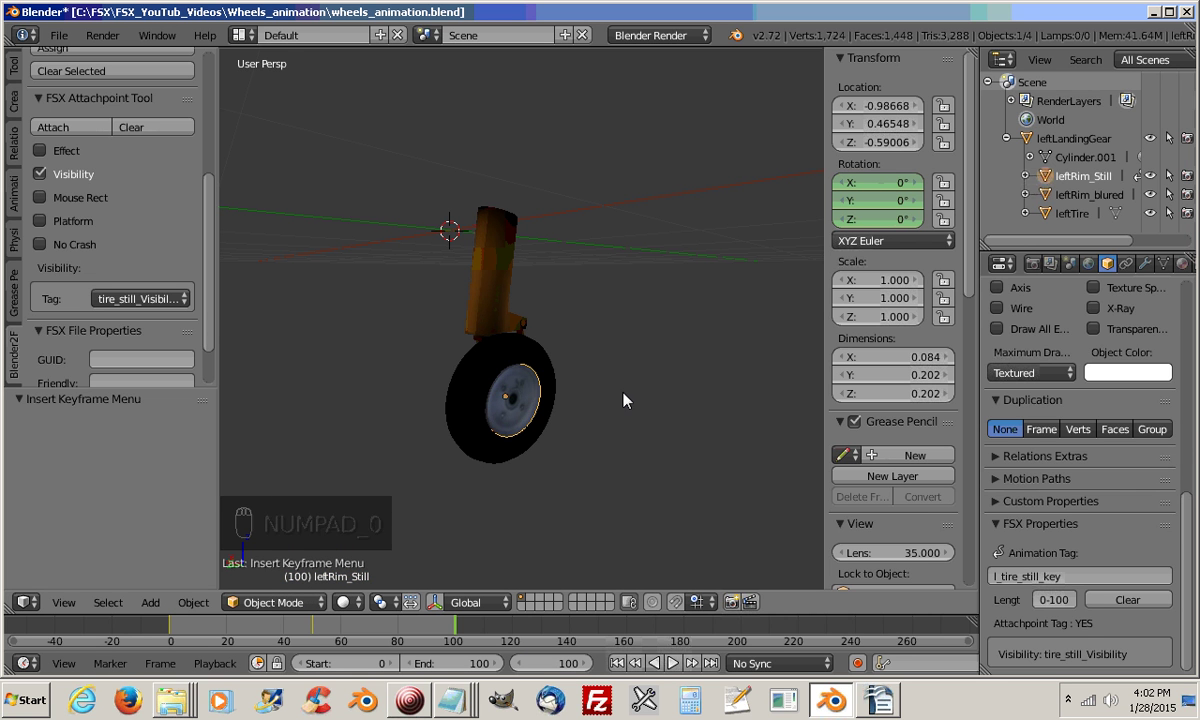
key("i")
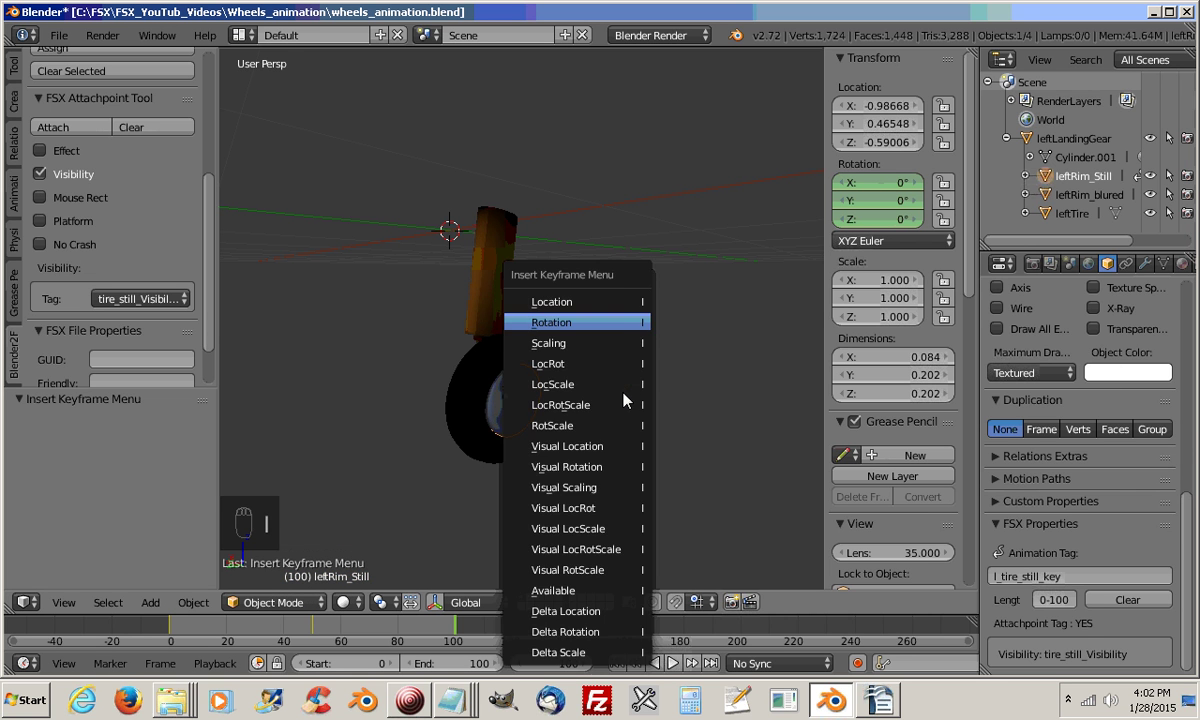
left_click(594, 324)
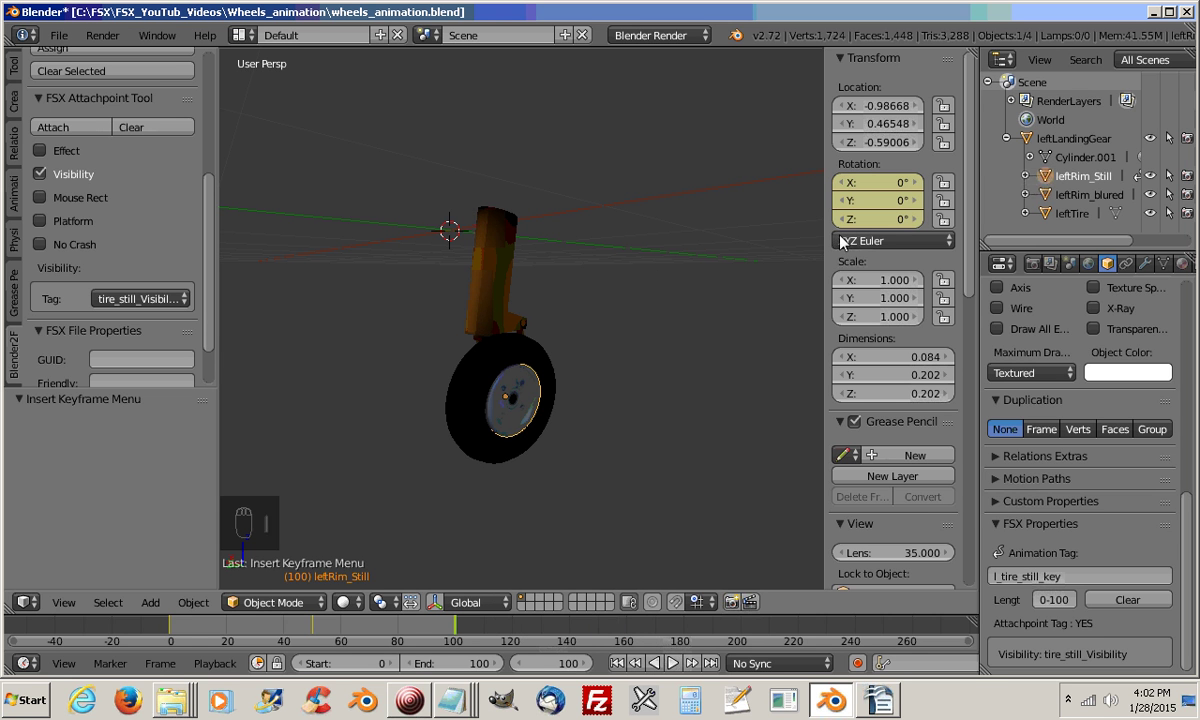
left_click(549, 663)
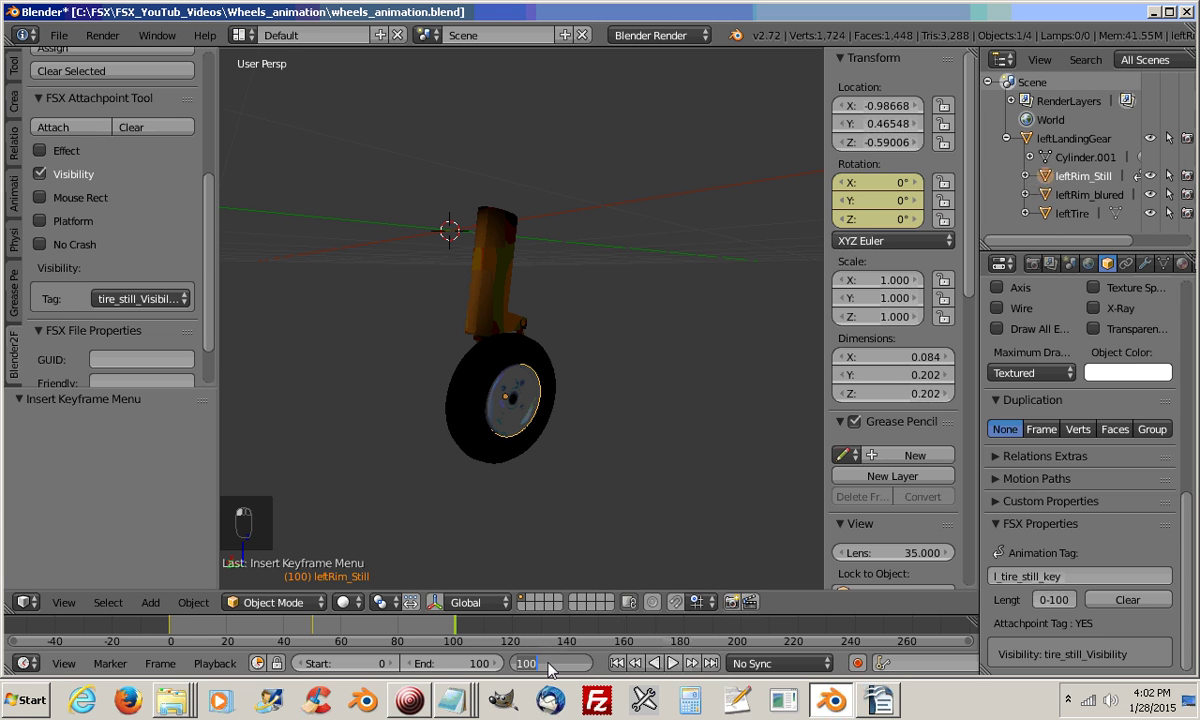
Return to frame 0, select leftRim_blured, and keyframe its rotation
type("0")
key("Return")
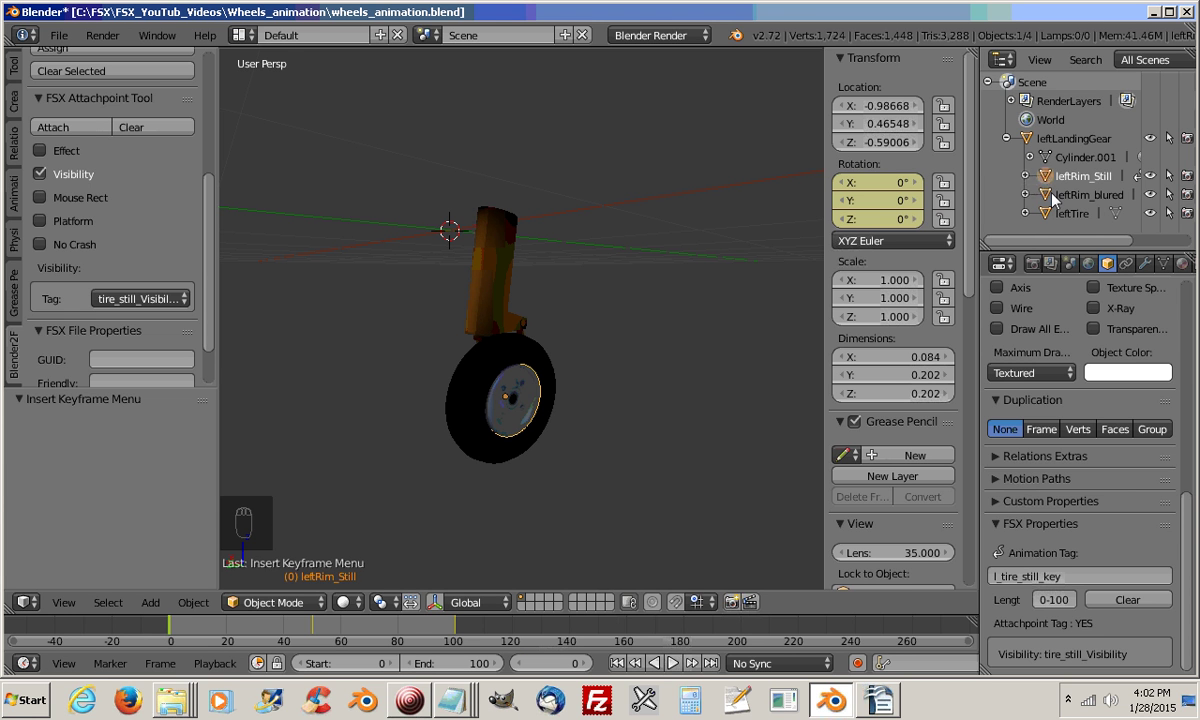
left_click(1048, 196)
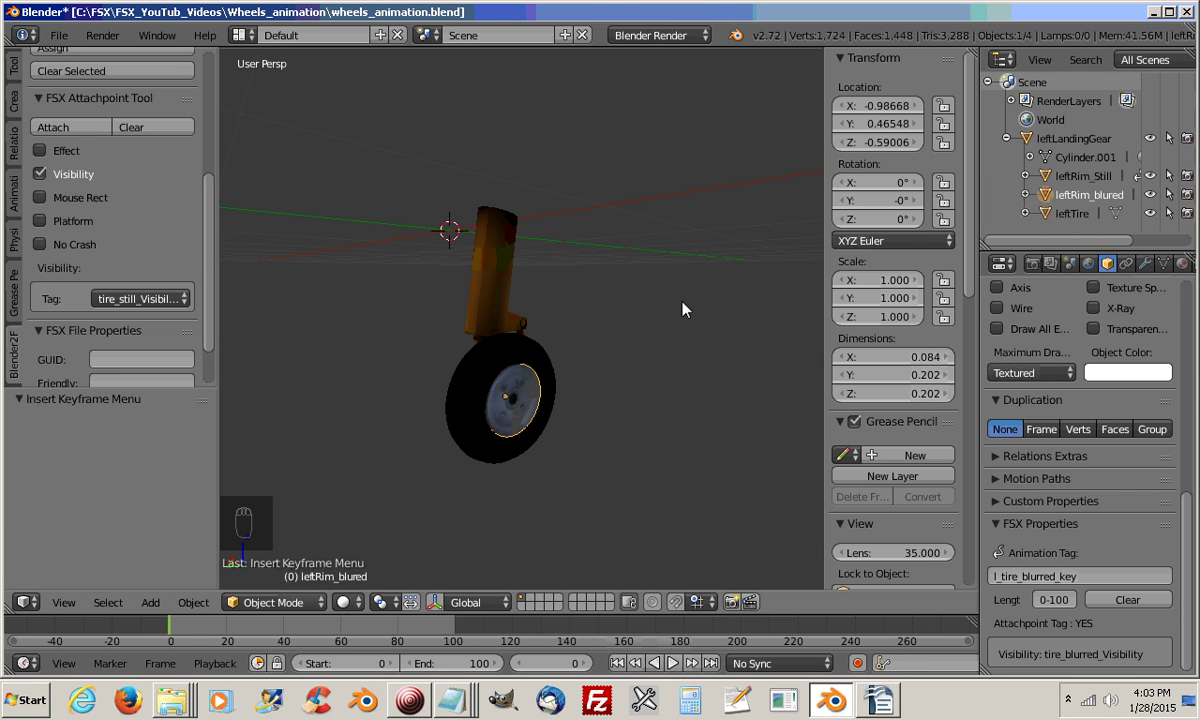
key("i")
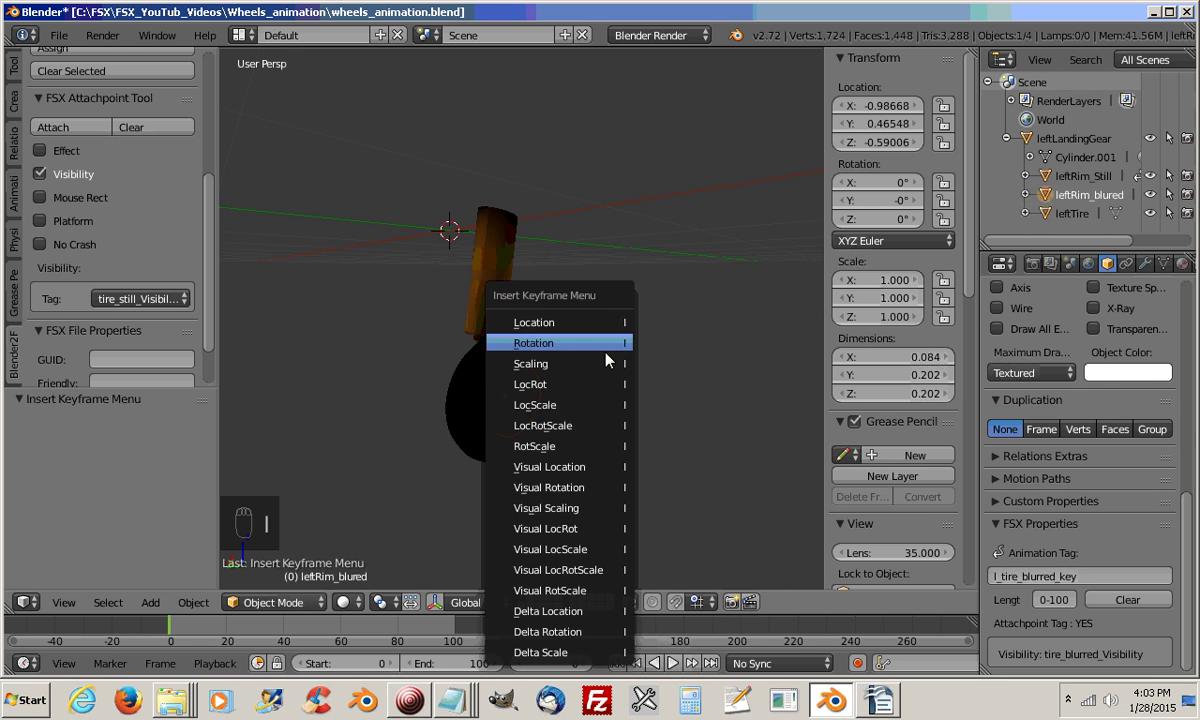
left_click(586, 347)
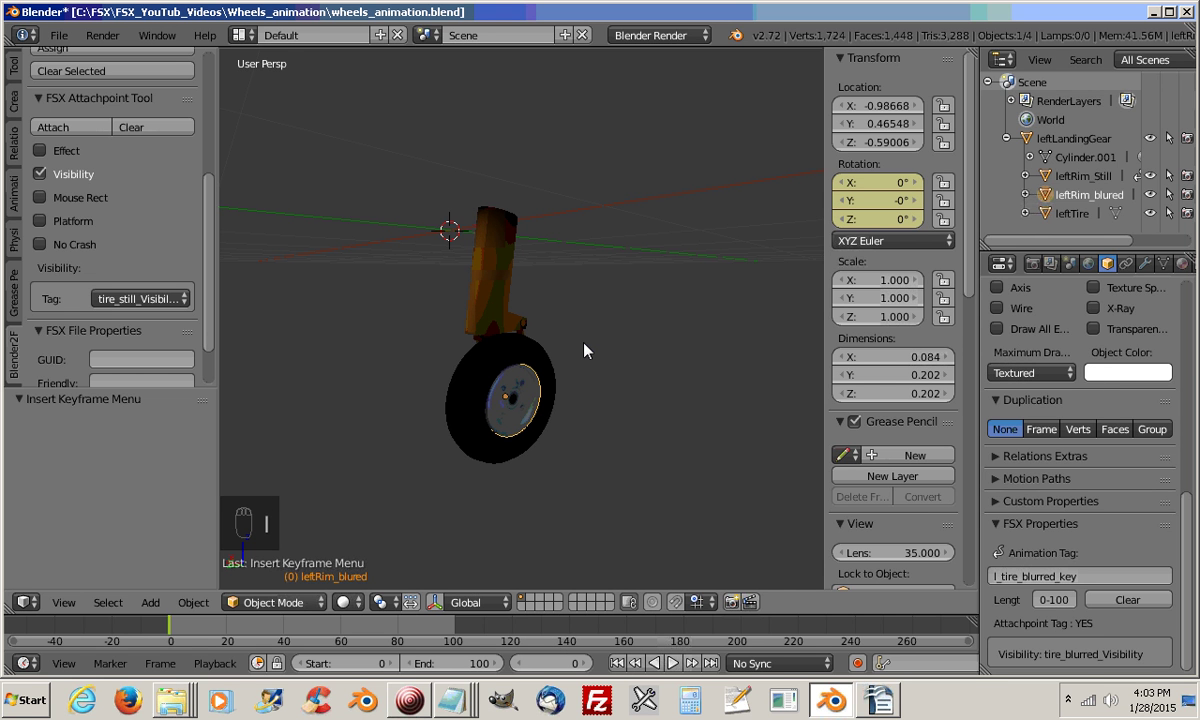
At frame 50, rotate leftRim_blured 180° around X and keyframe its rotation
left_click(551, 663)
type("50")
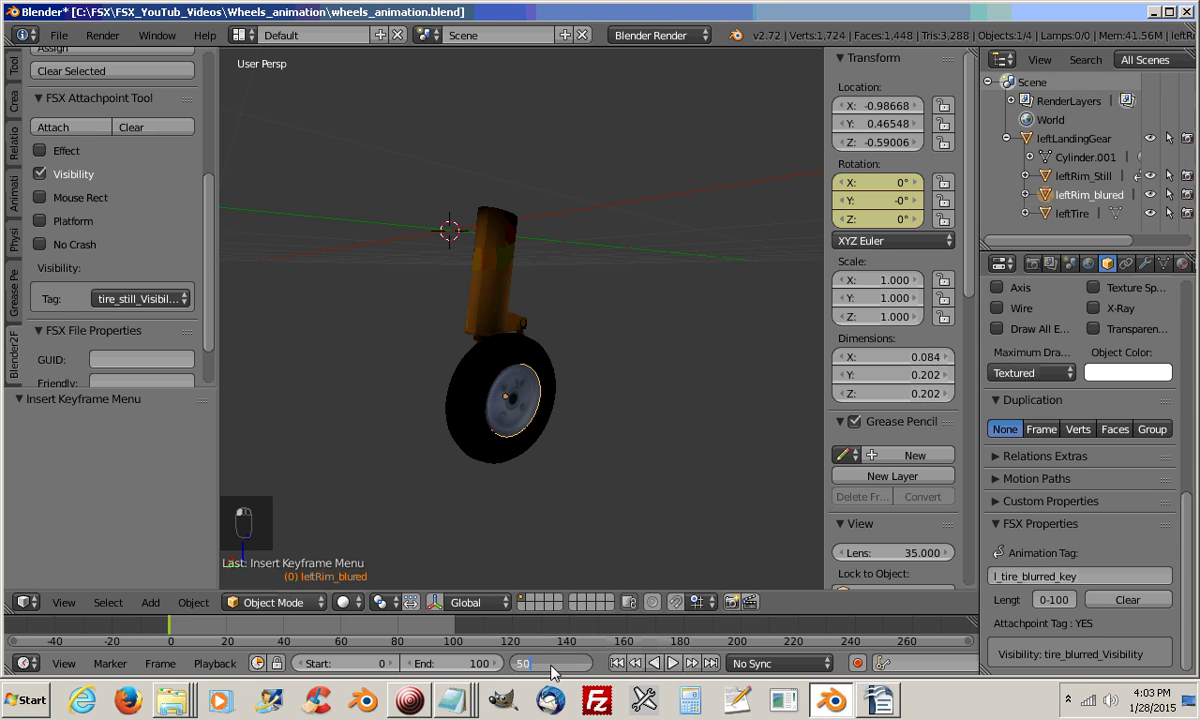
key("Return")
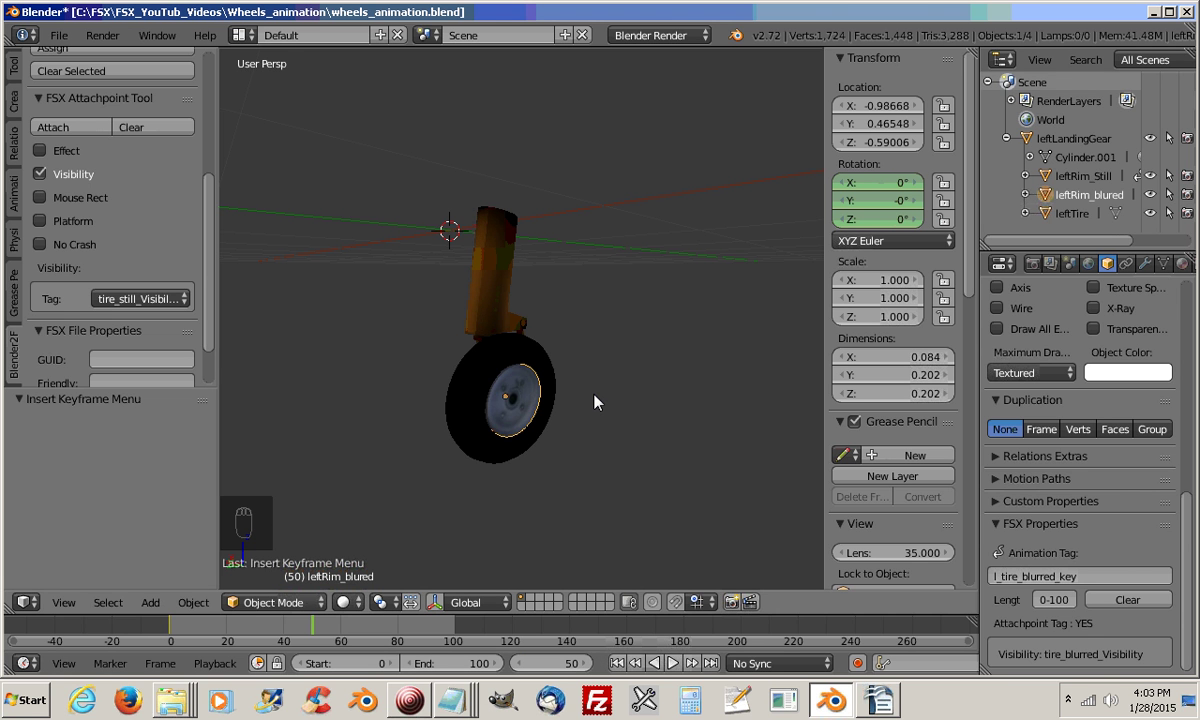
key("r")
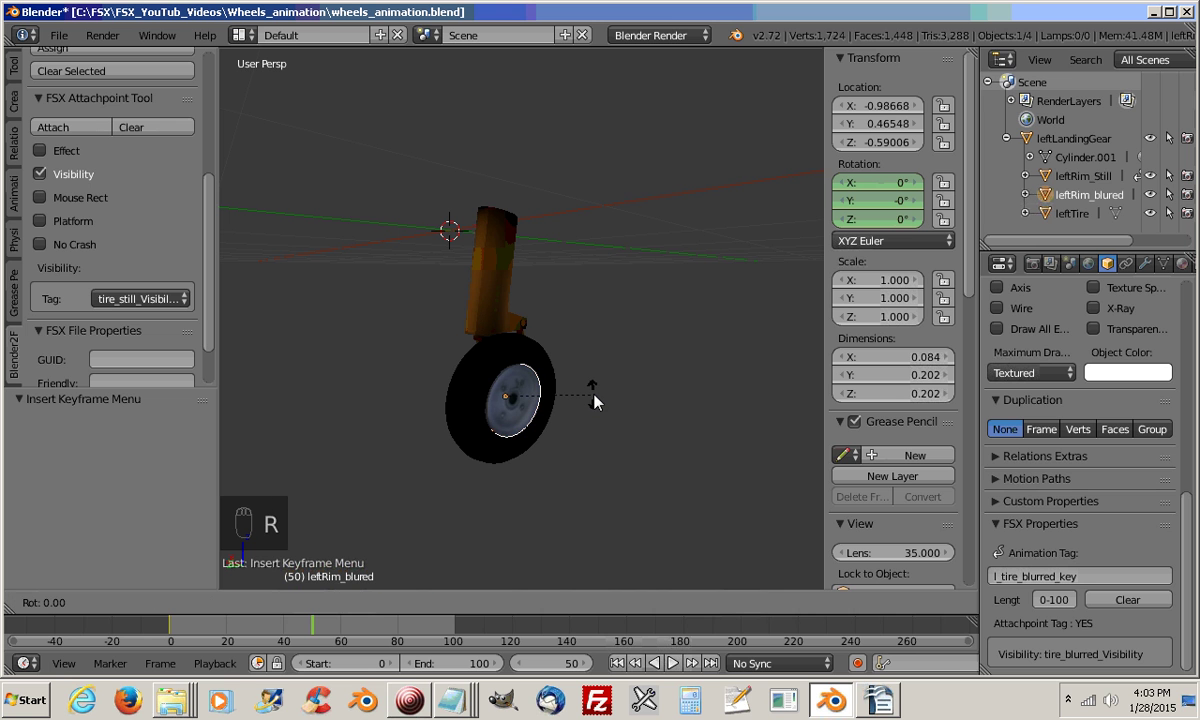
type("x")
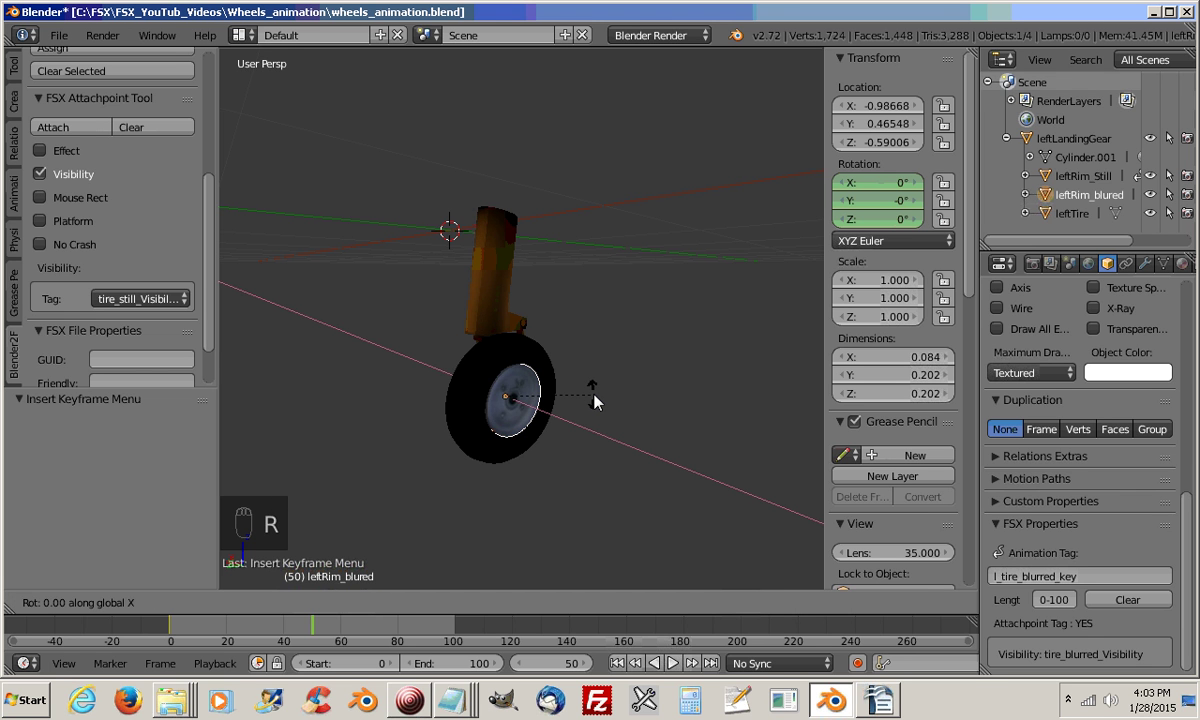
type("180")
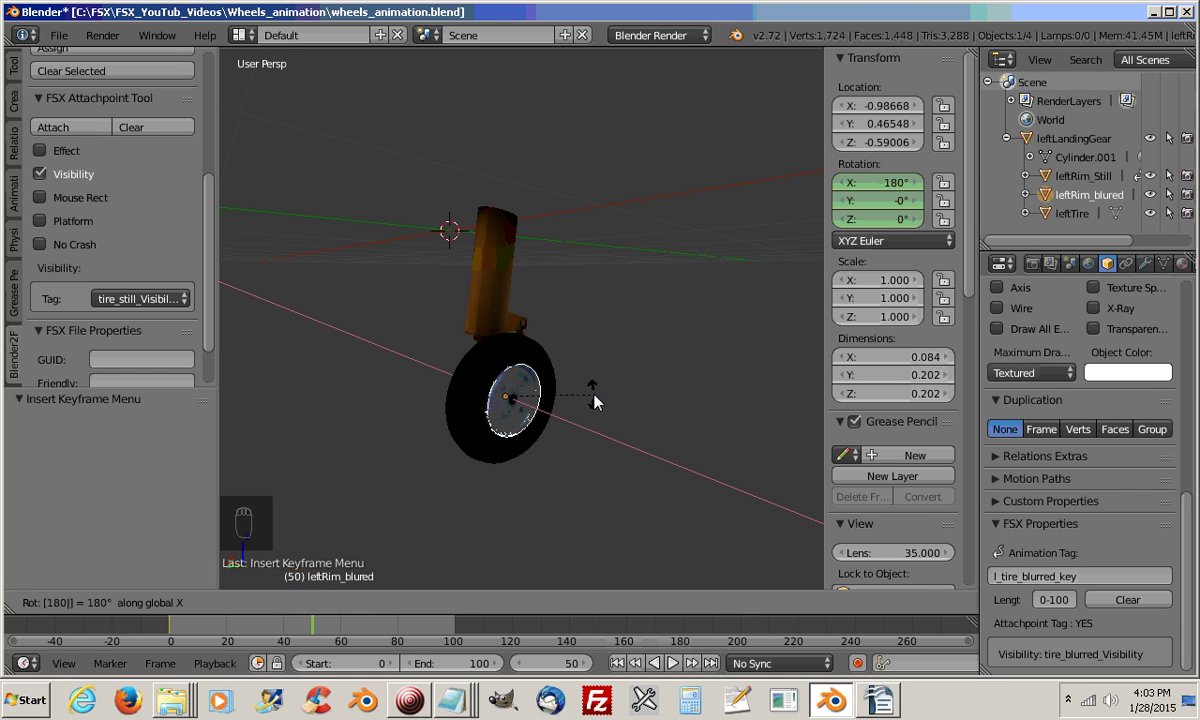
key("Return")
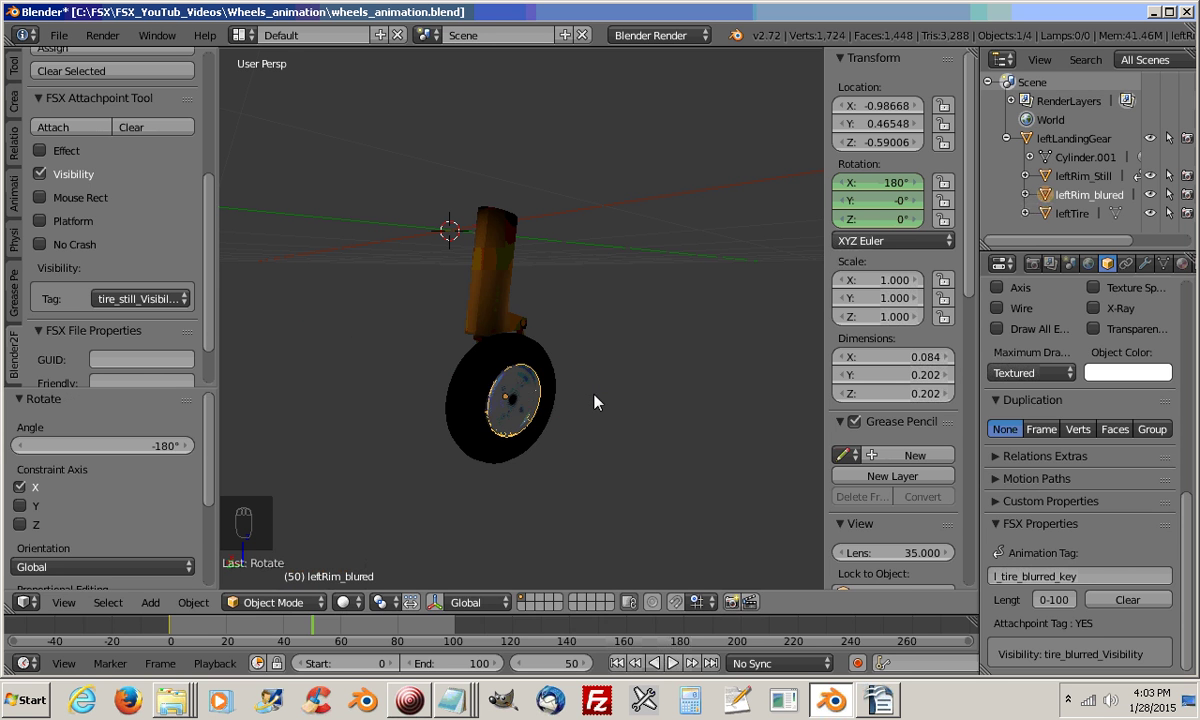
key("i")
left_click(566, 324)
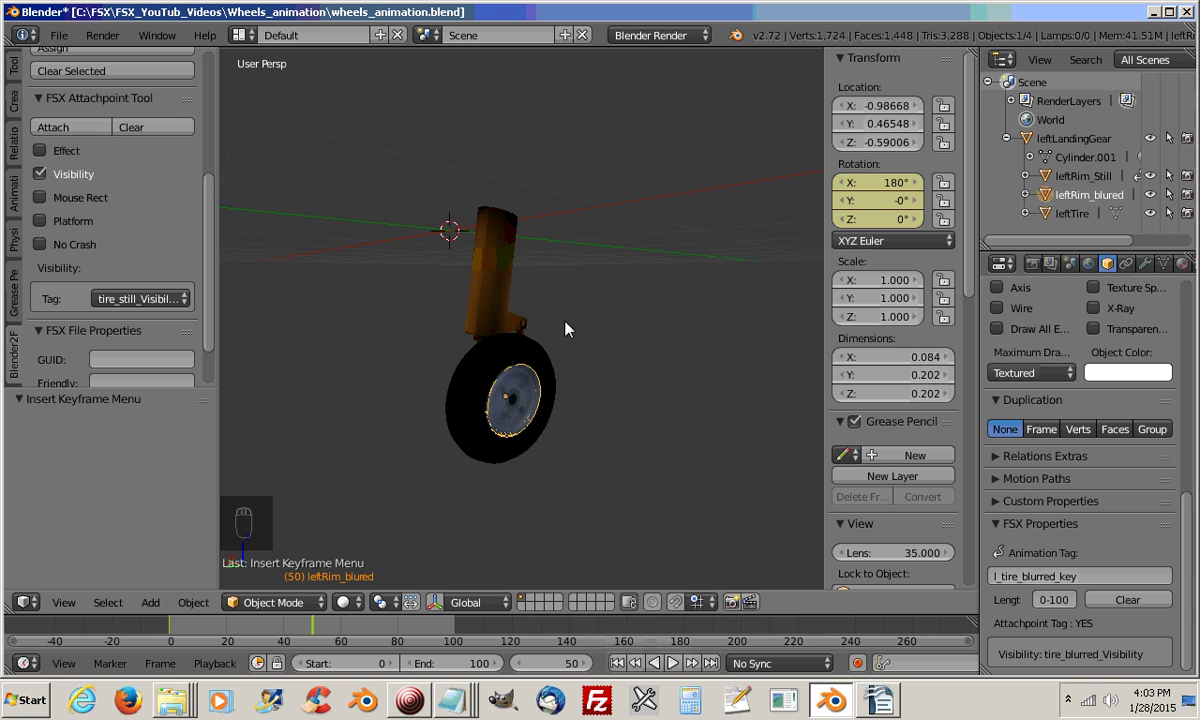
At frame 100, rotate another 180° around X, keyframe rotation, and return to frame 0
left_click(548, 666)
type("100")
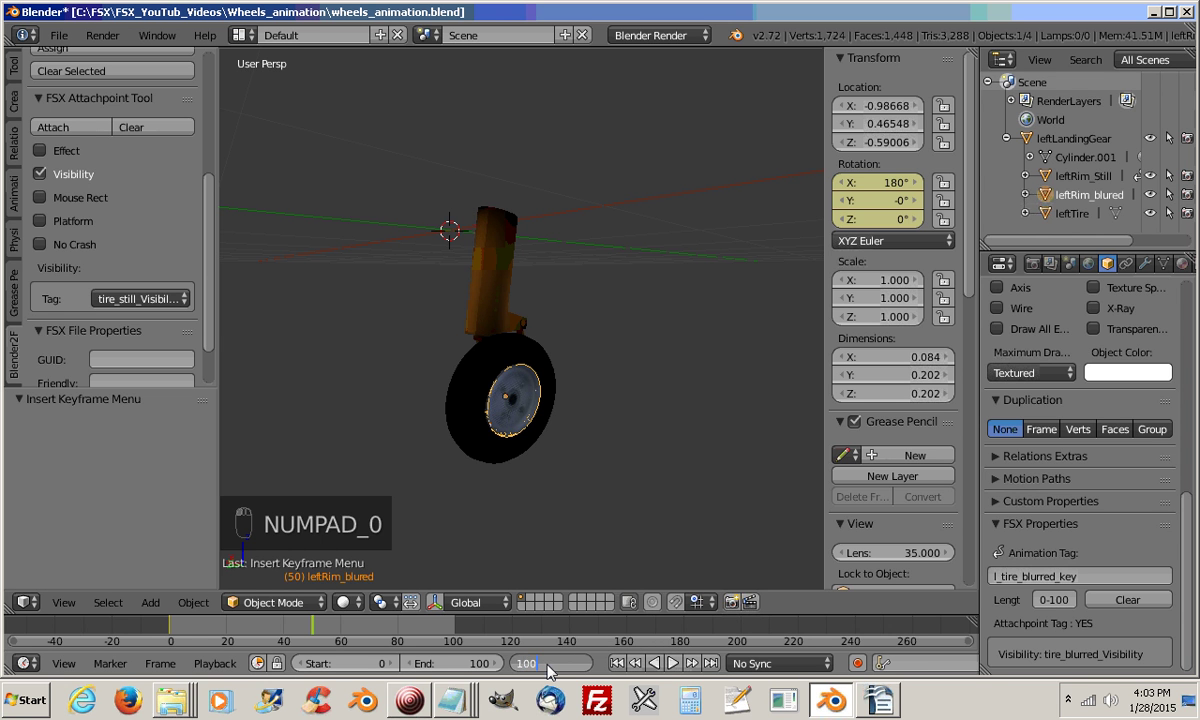
key("Return")
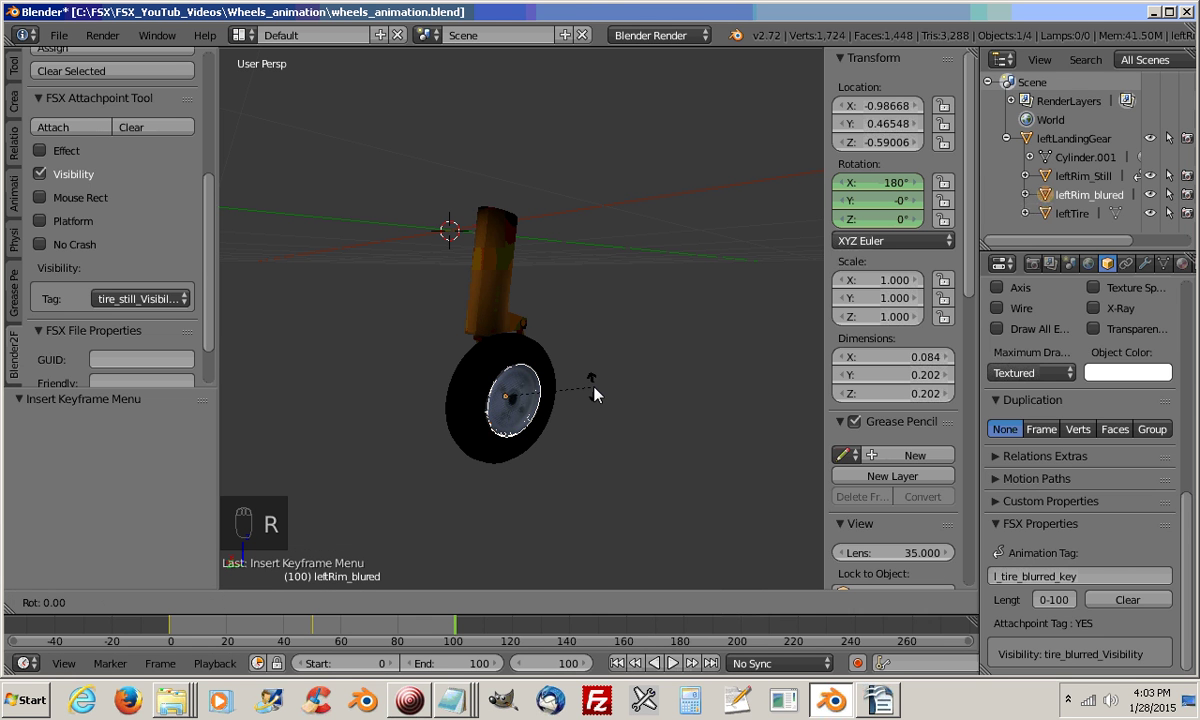
type("x")
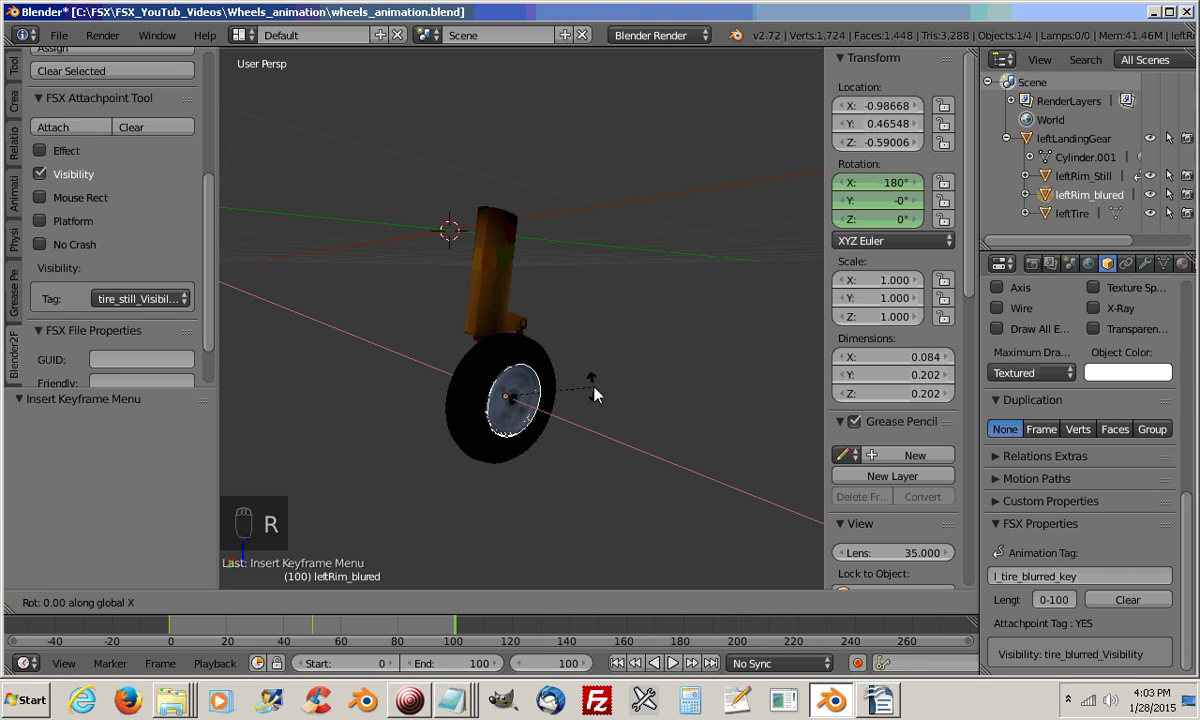
type("180")
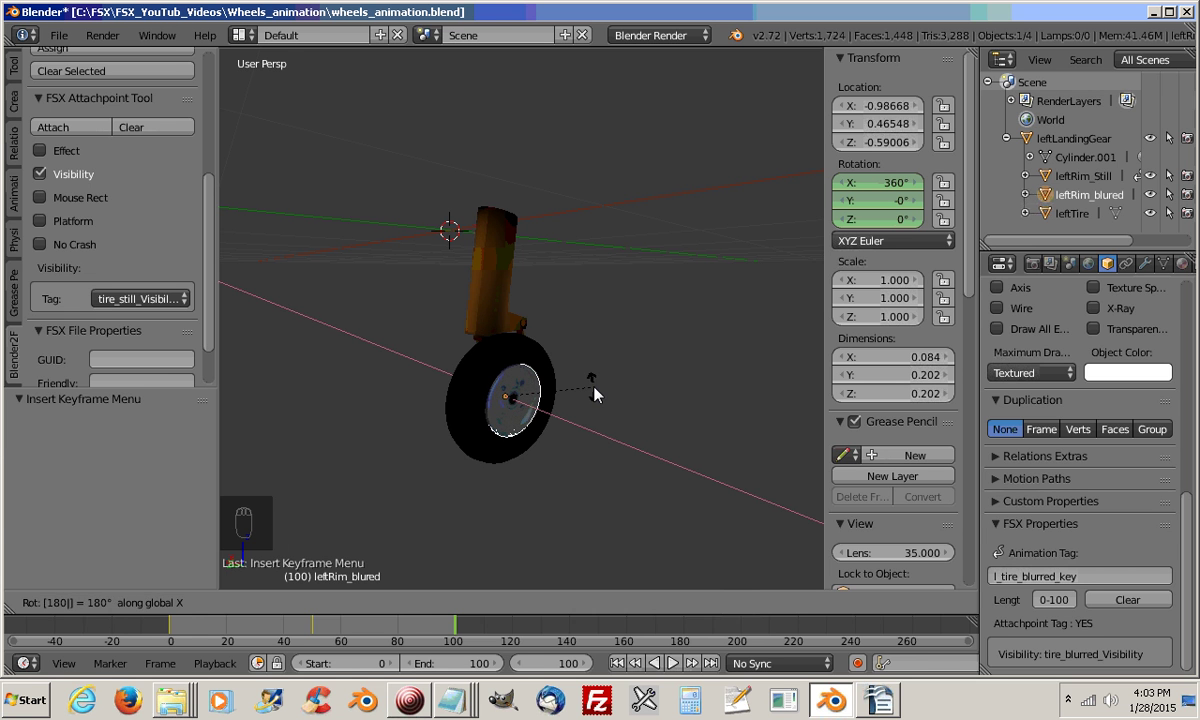
key("Return")
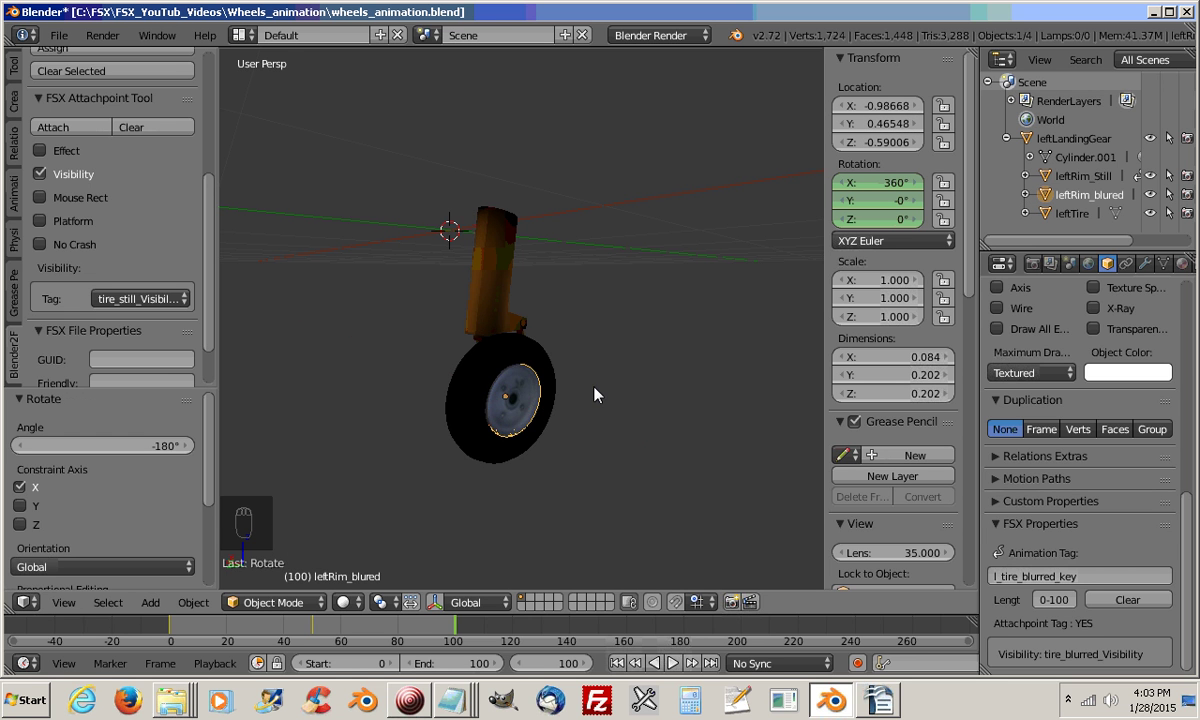
key("i")
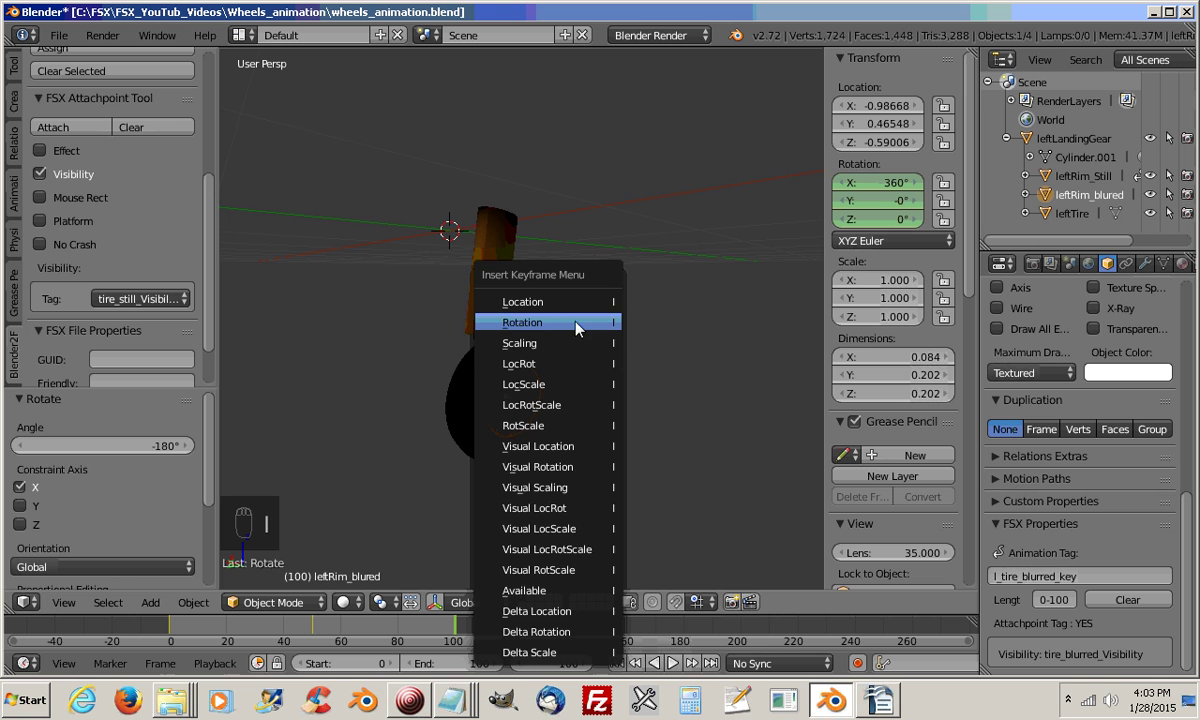
left_click(540, 323)
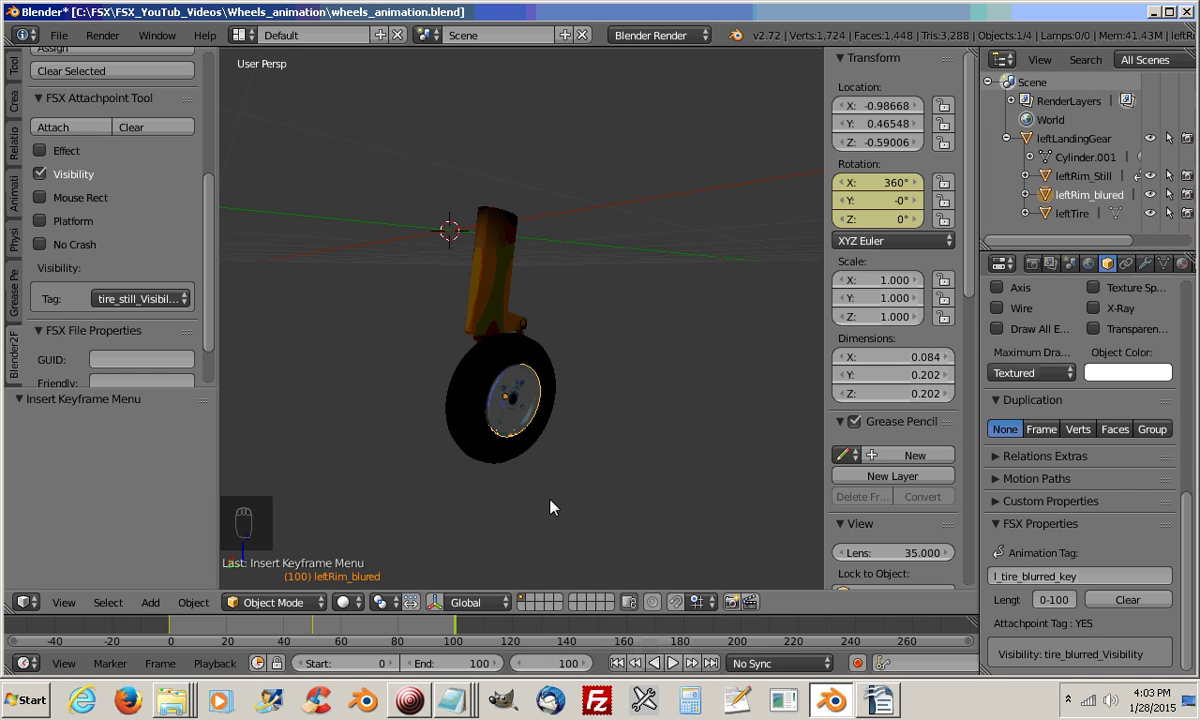
type("0")
key("Return")
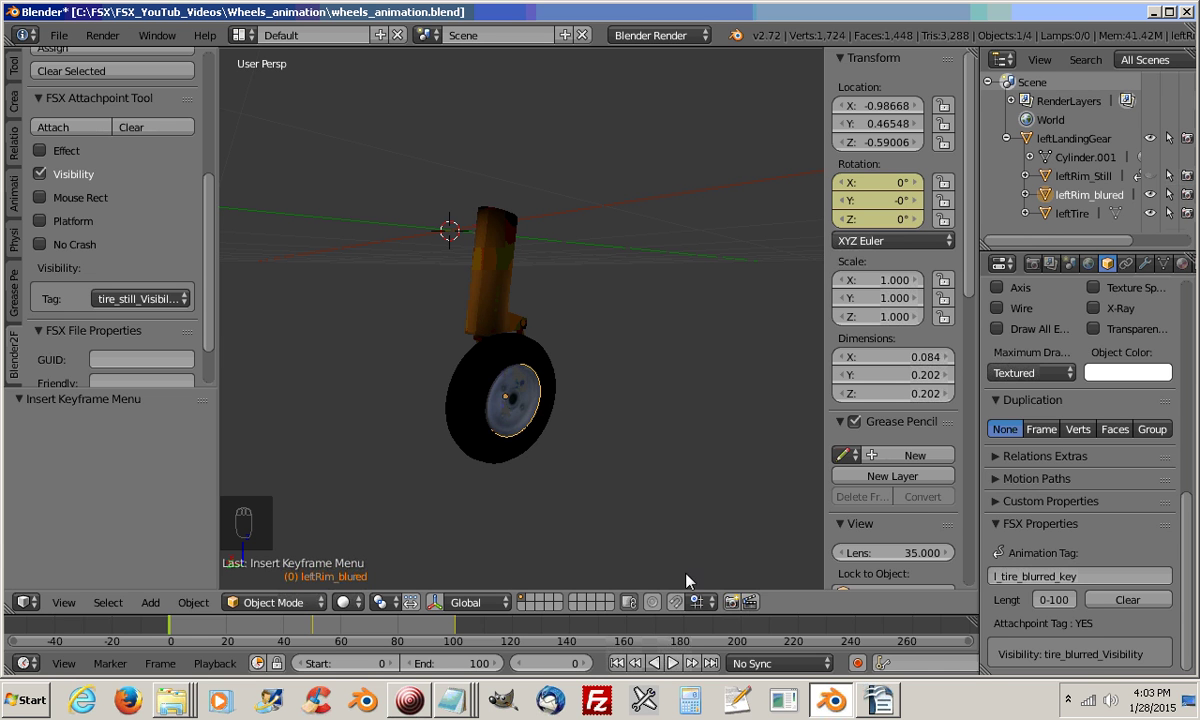
Play back the leftRim_blured spin, stop it, and jump to frame 100
left_click(672, 664)
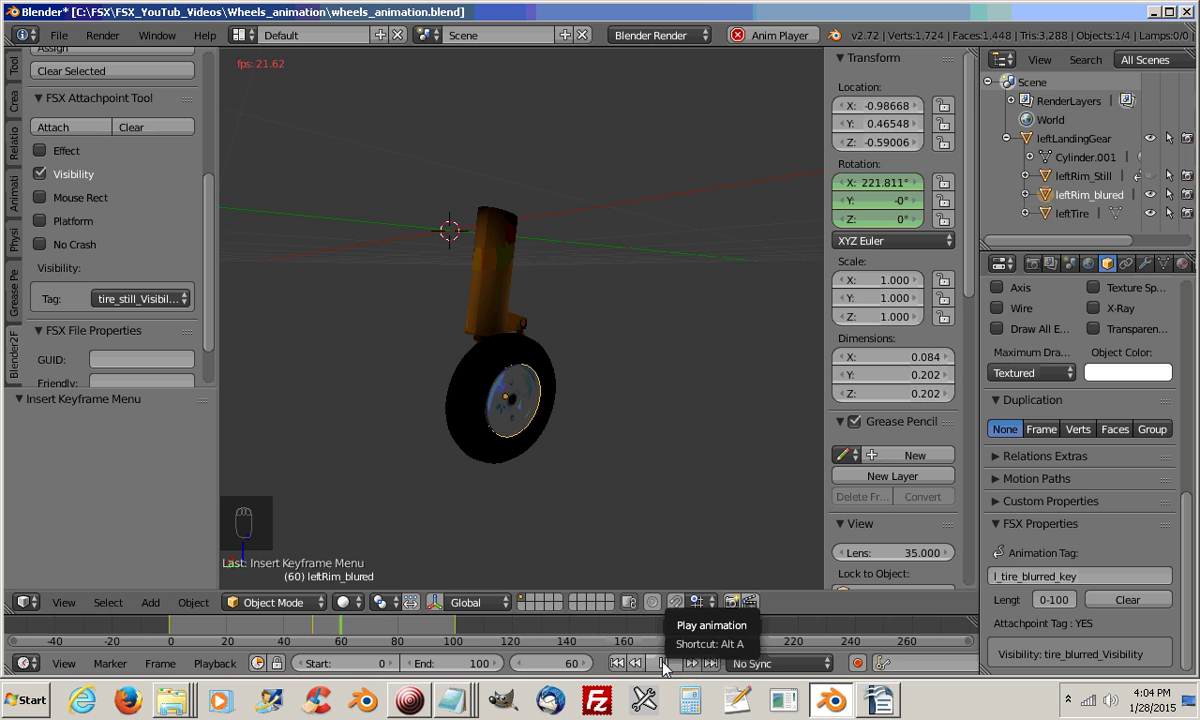
key("Escape")
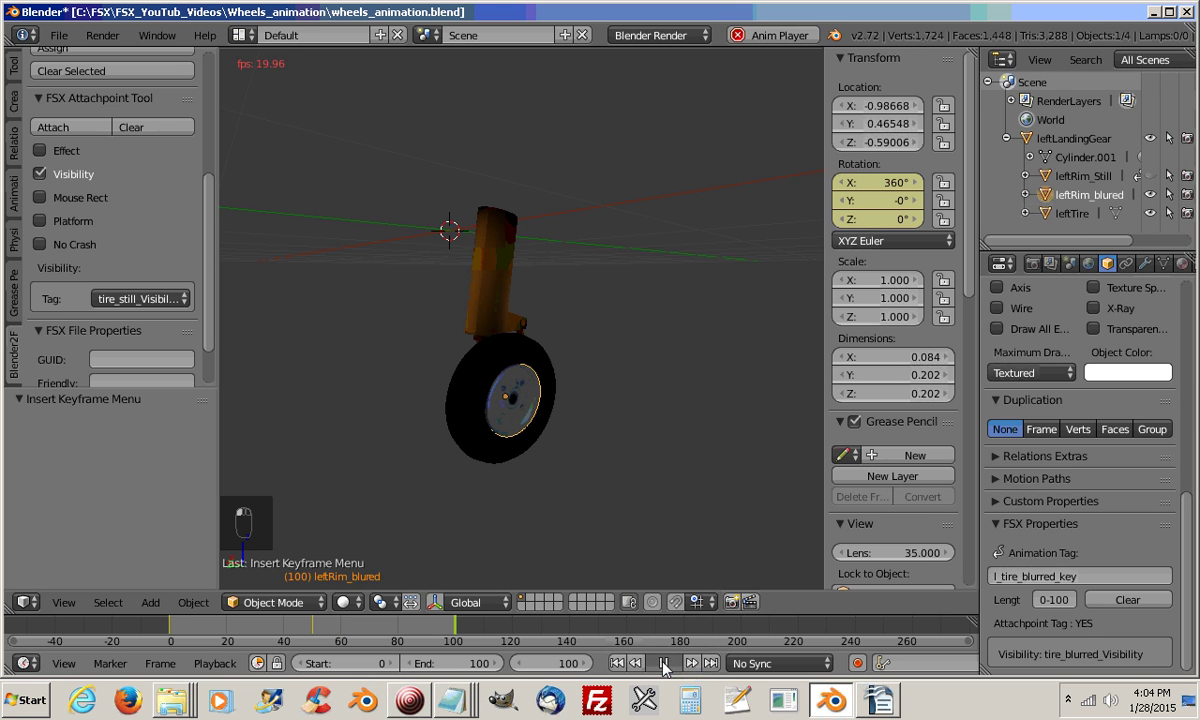
left_click(544, 664)
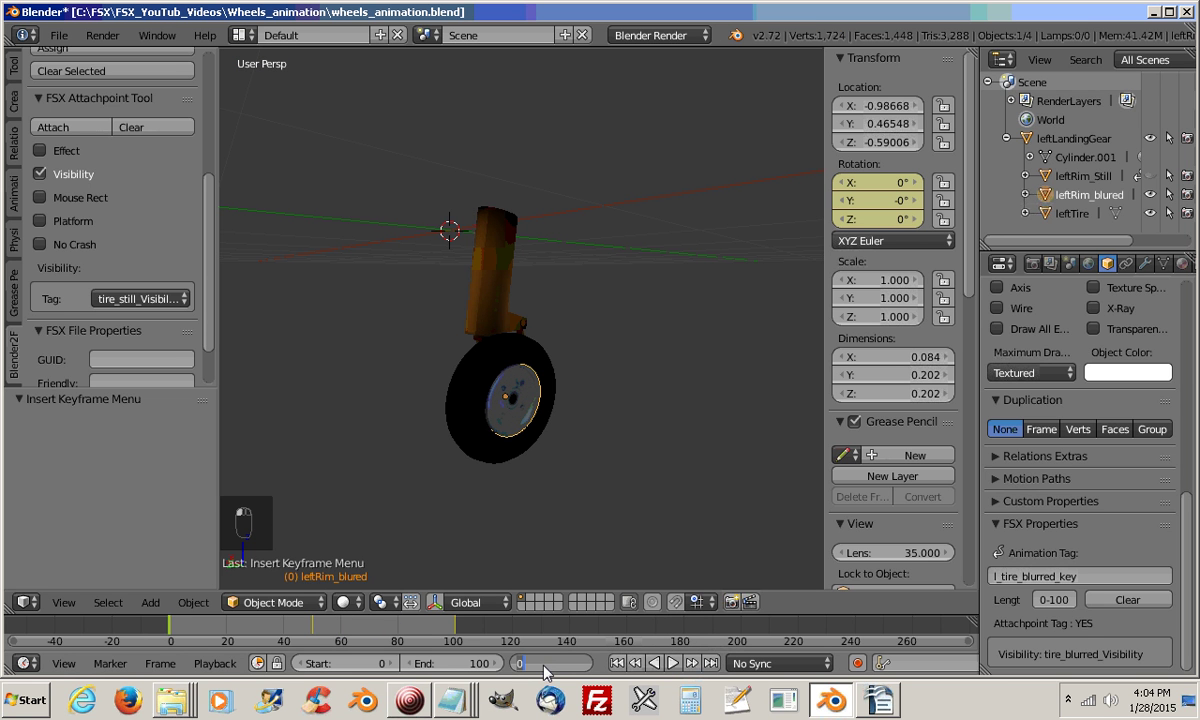
type("100")
key("Return")
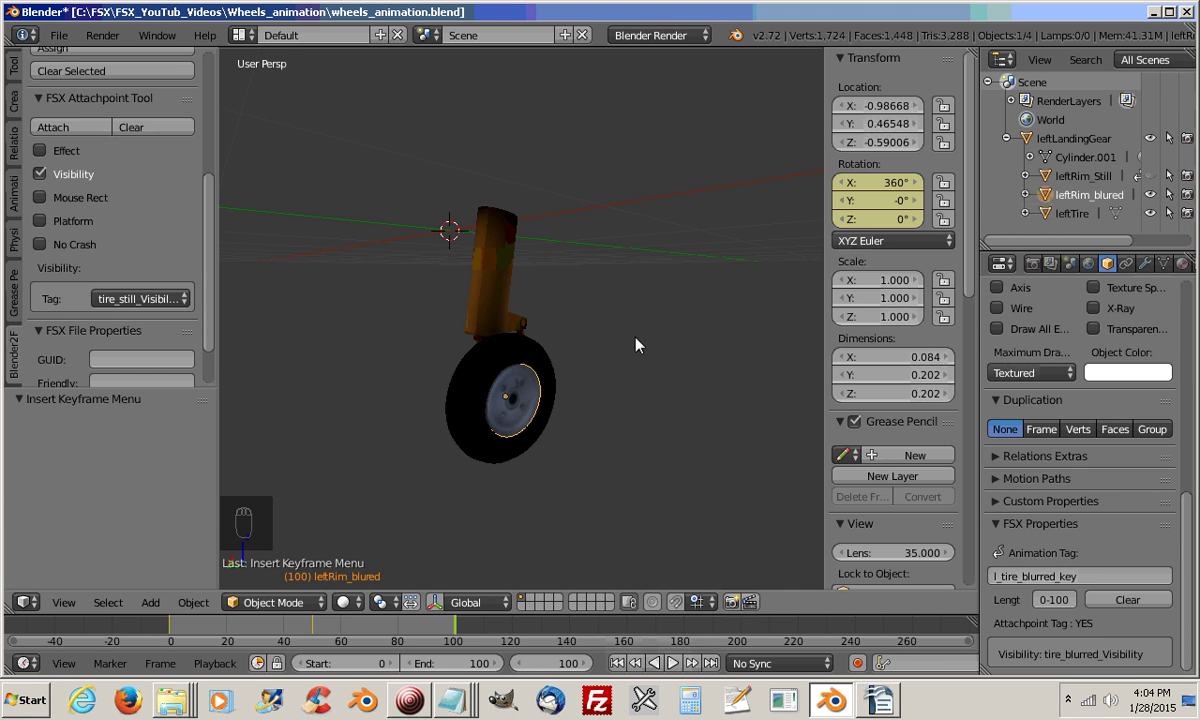
Delete the rim's rotation keyframes at frames 100 and 50, then return to frame 0
key("alt+i")
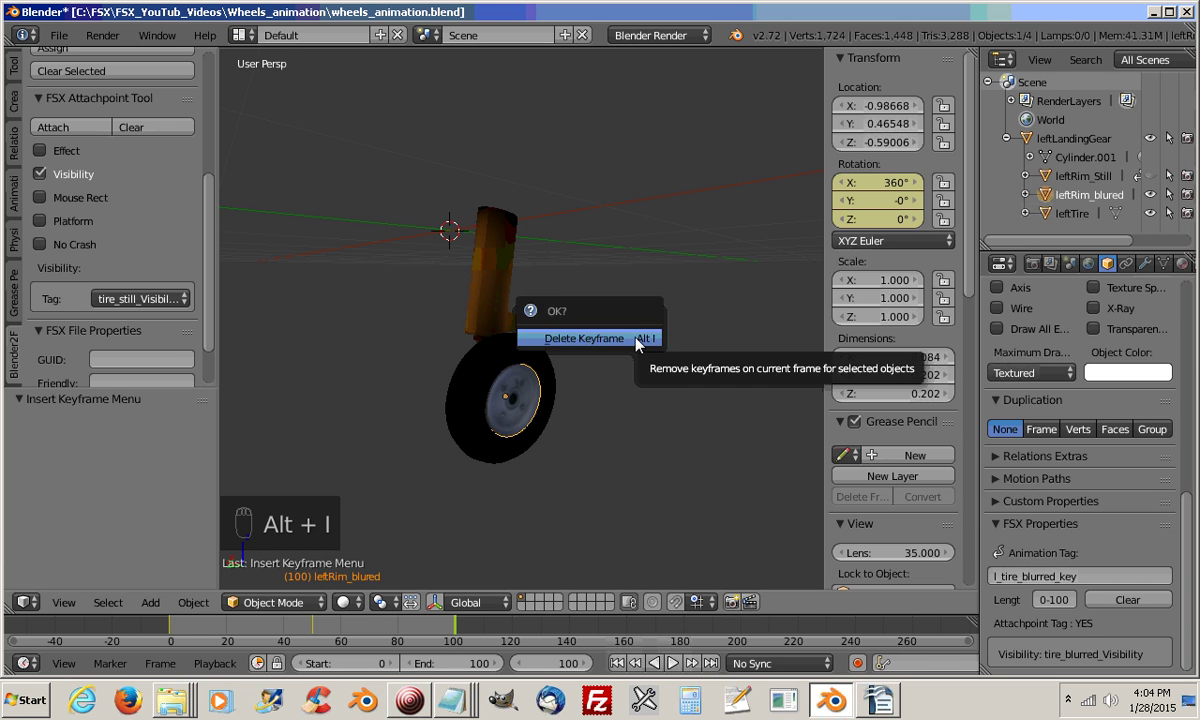
left_click(636, 345)
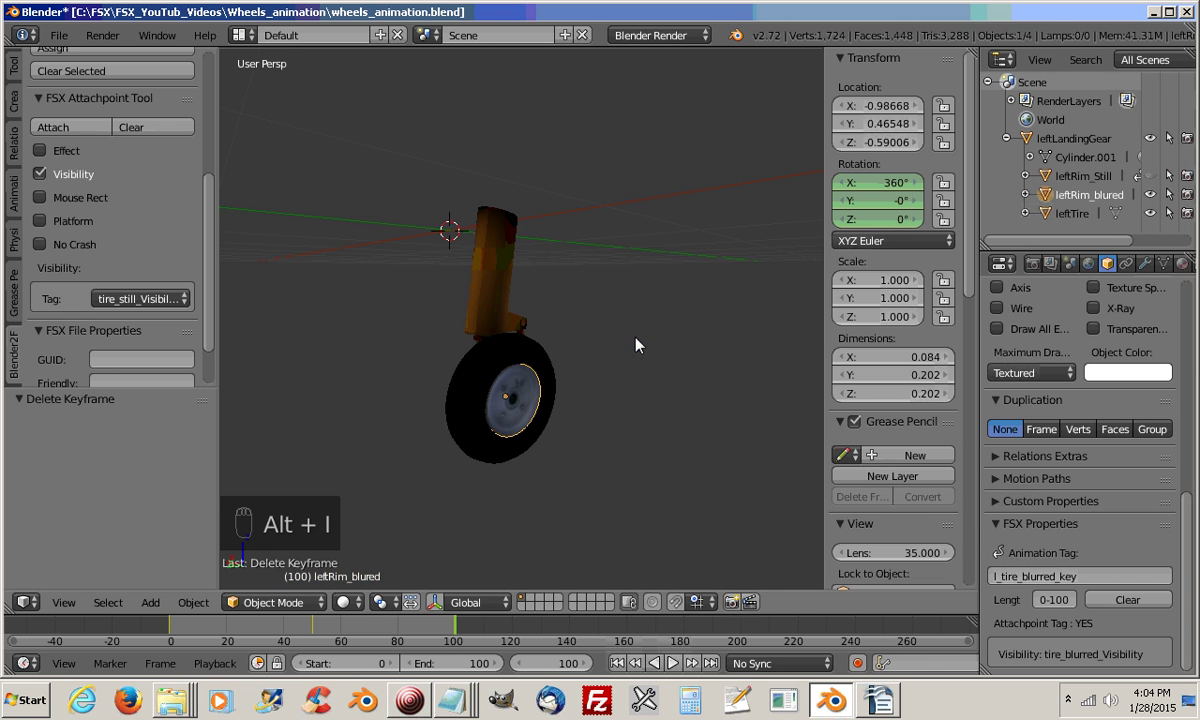
left_click(553, 668)
type("50")
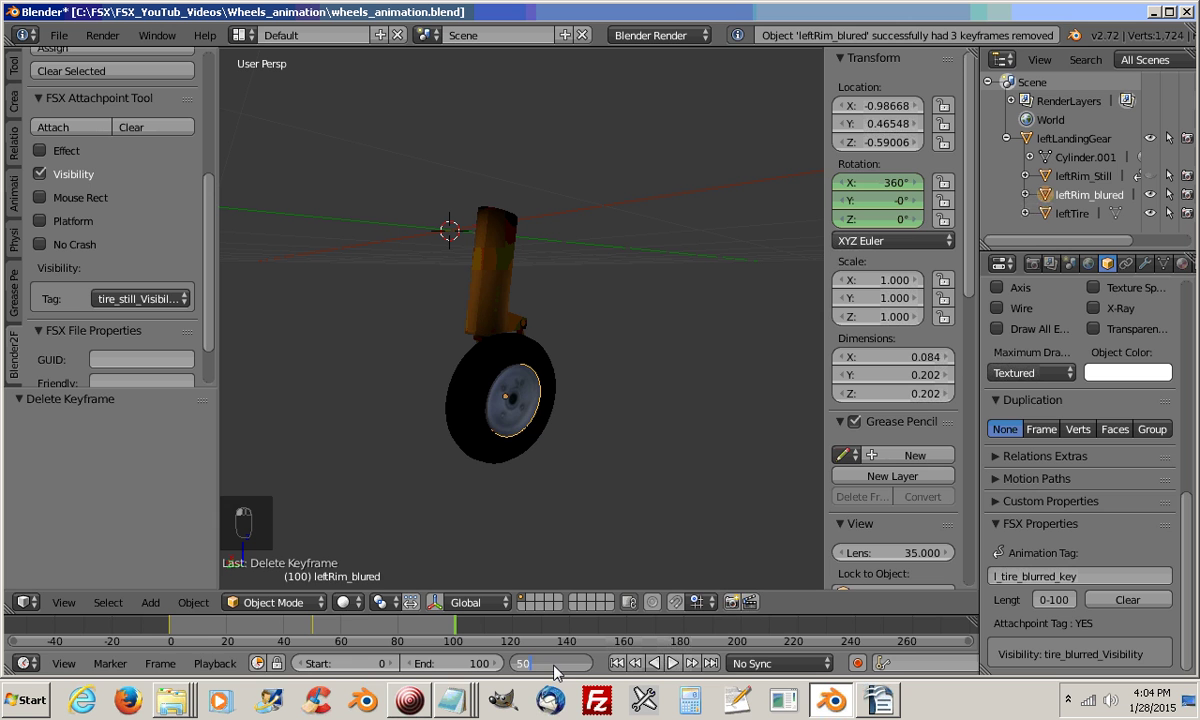
key("Return")
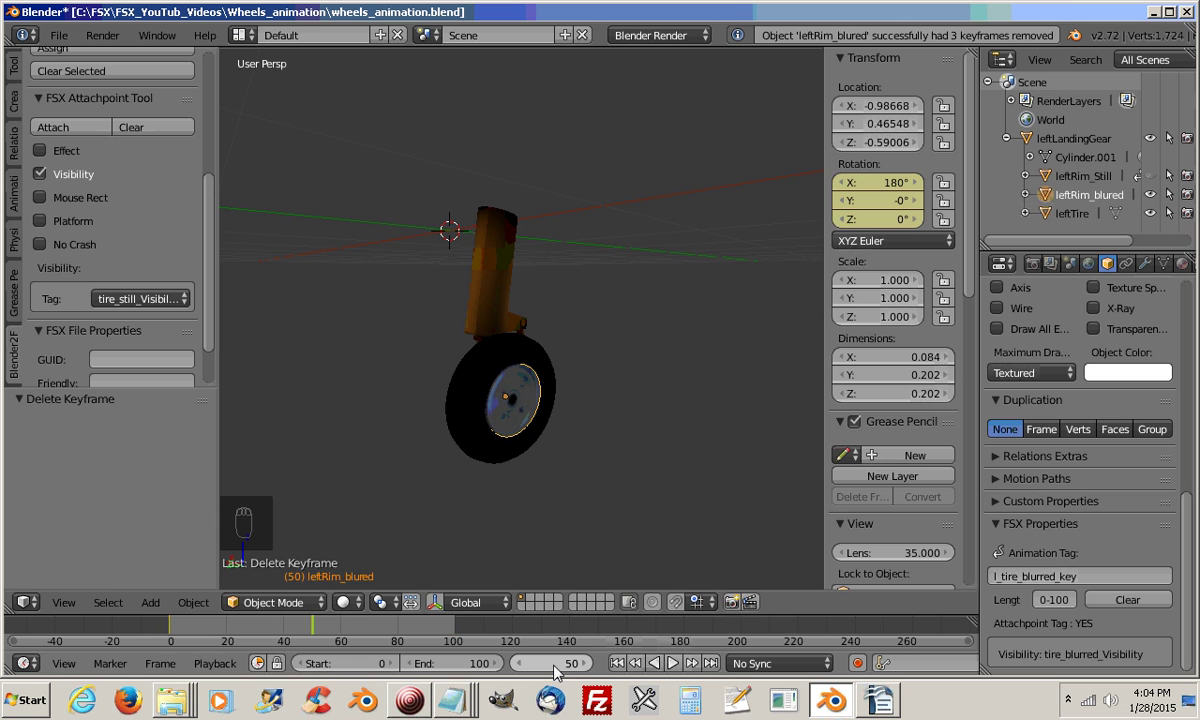
key("alt+i")
left_click(628, 376)
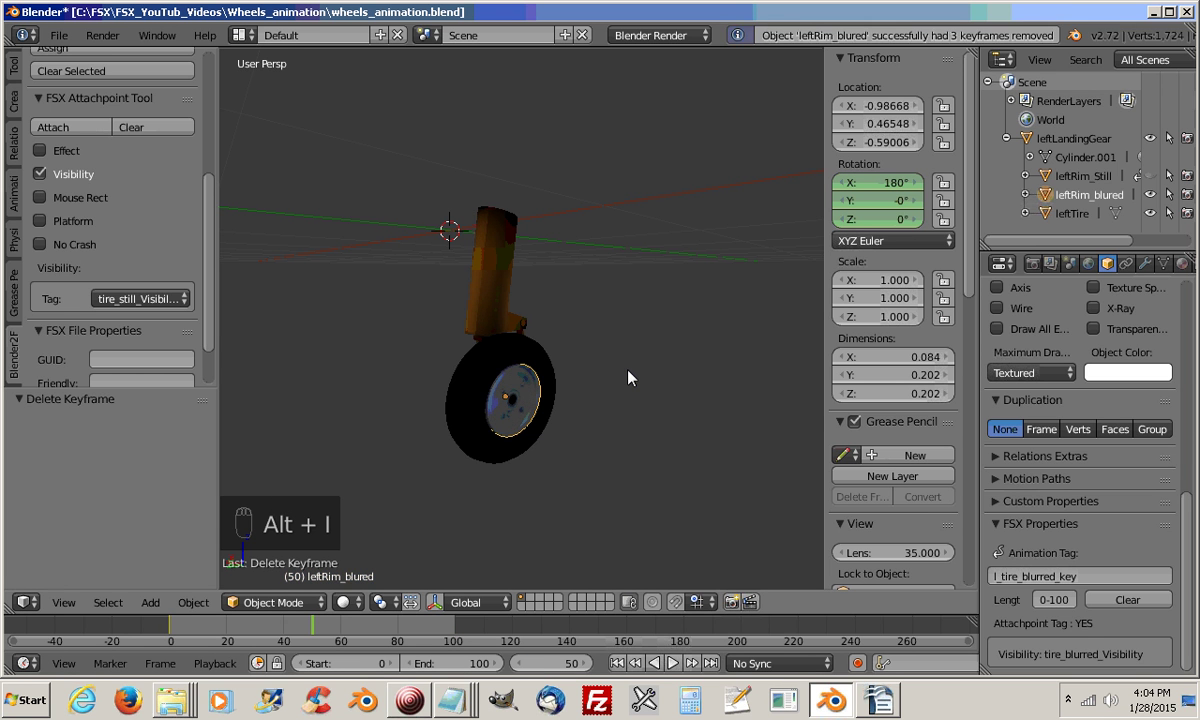
left_click(549, 663)
type("0")
key("Return")
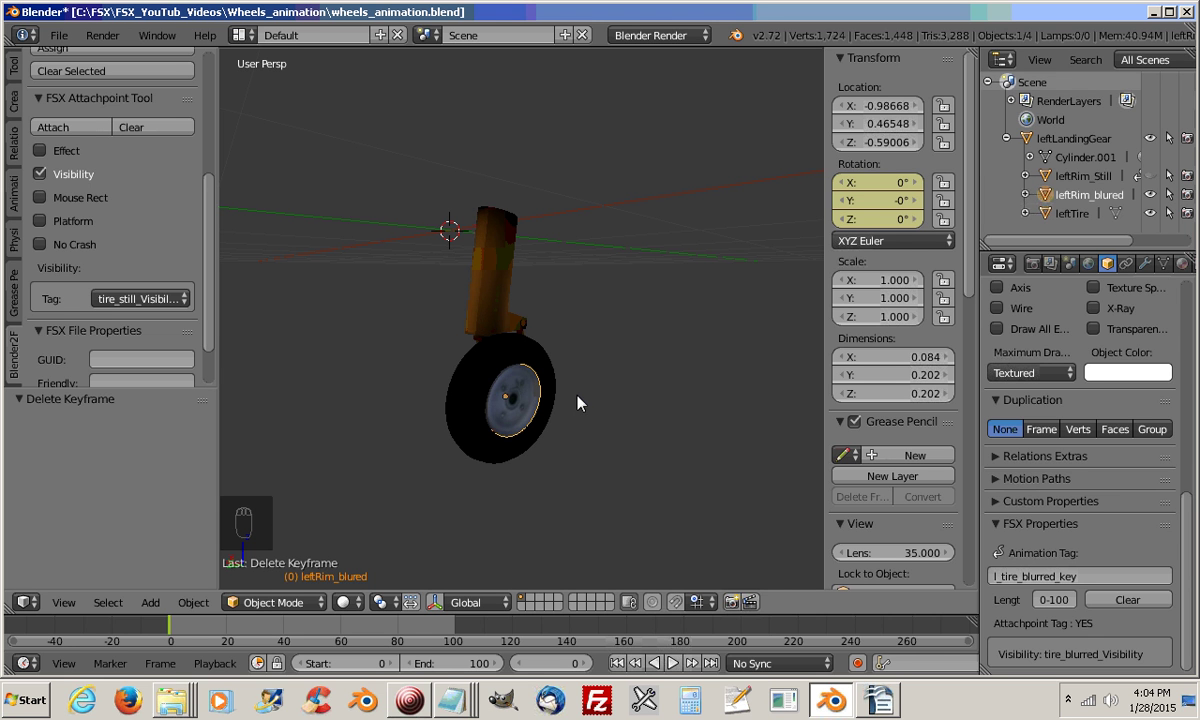
At frame 50, rotate leftRim_blured -180° around X and key its rotation
left_click(546, 664)
type("50")
key("Return")
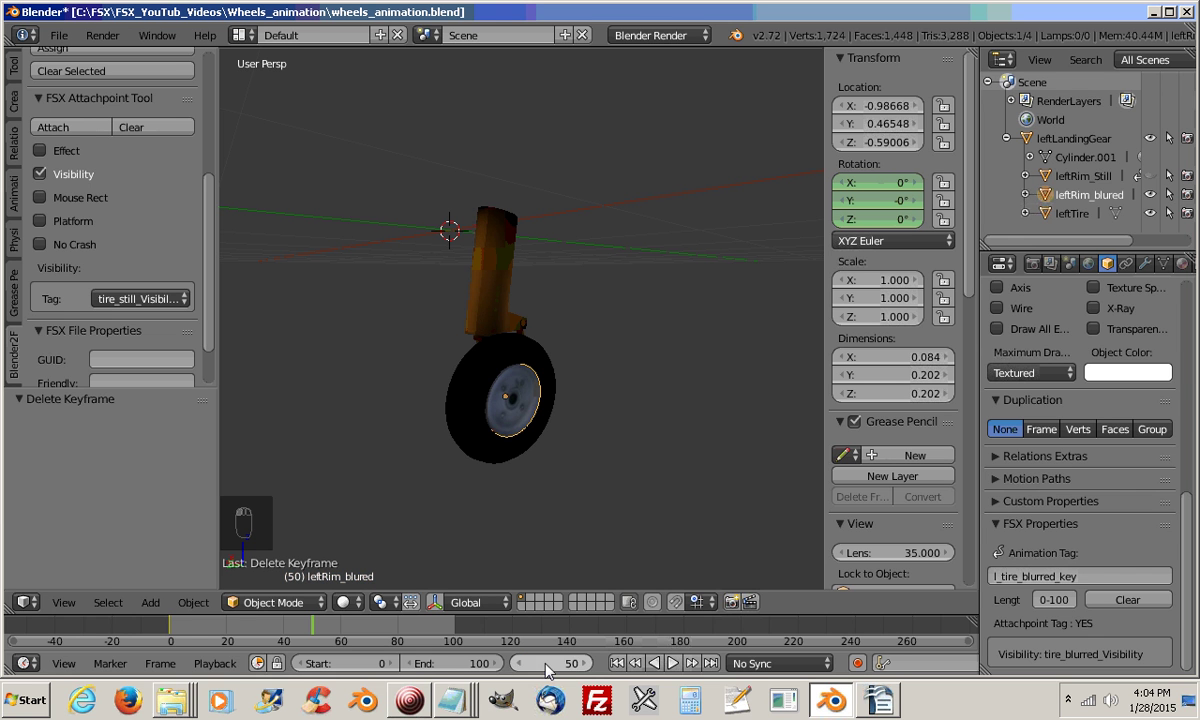
key("r")
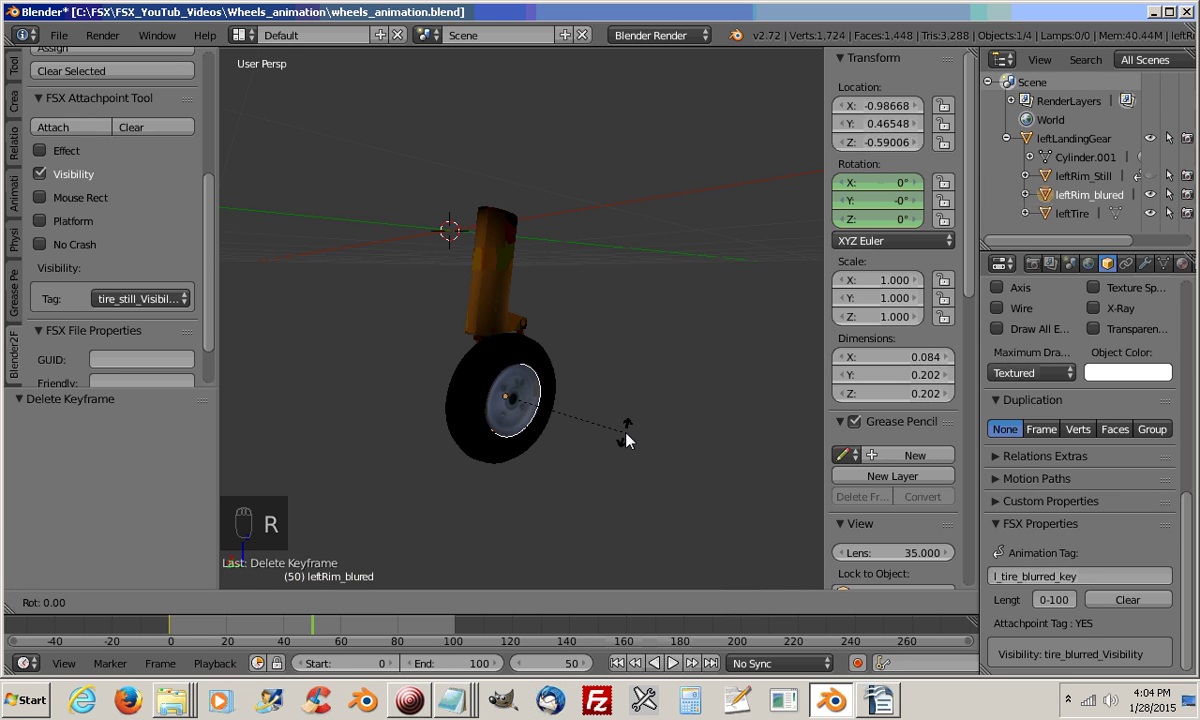
key("x")
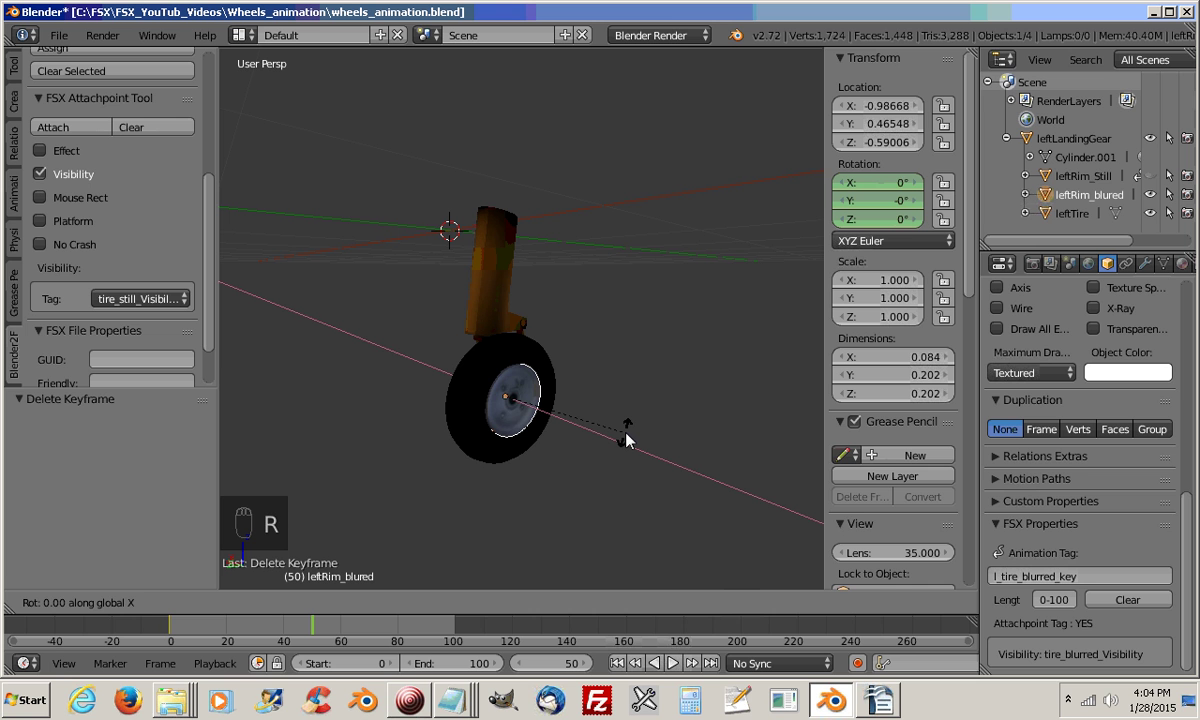
type("-180")
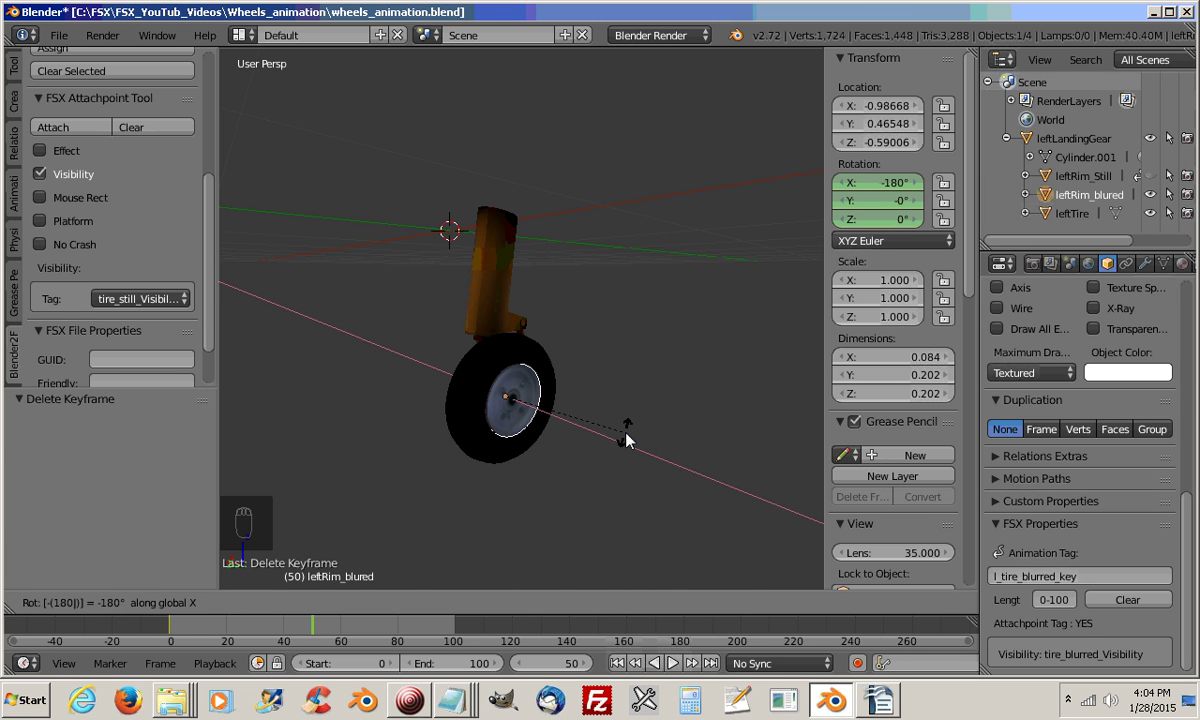
key("Return")
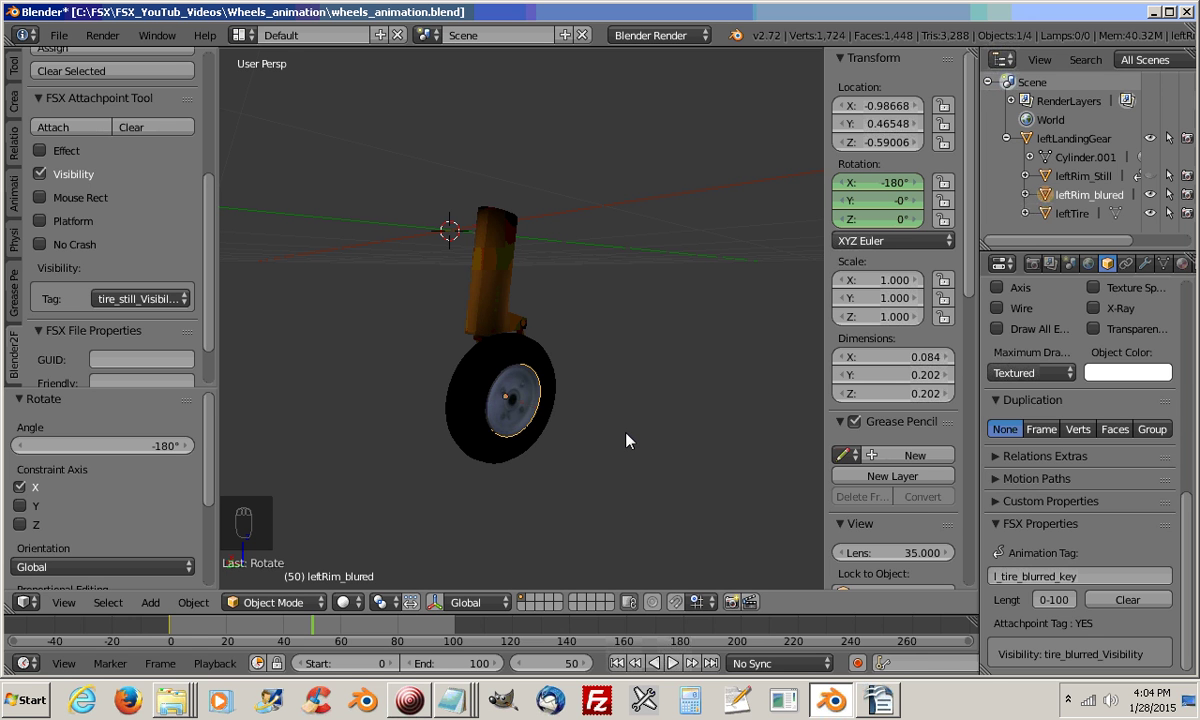
key("i")
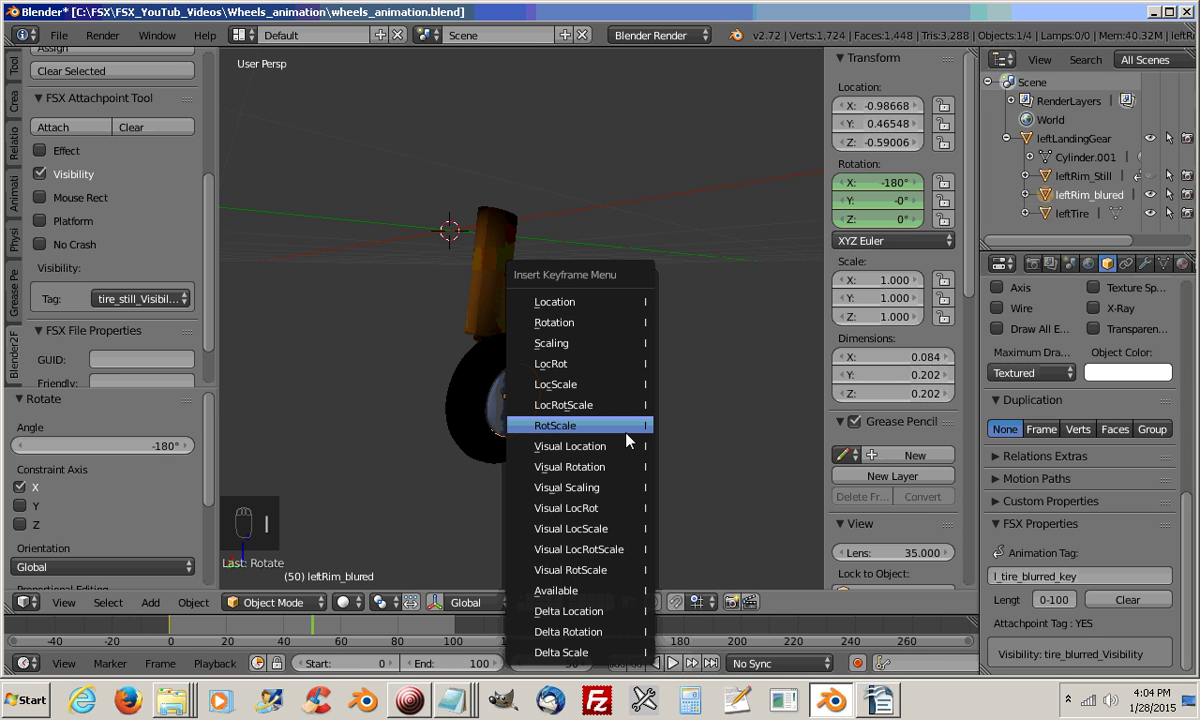
left_click(584, 322)
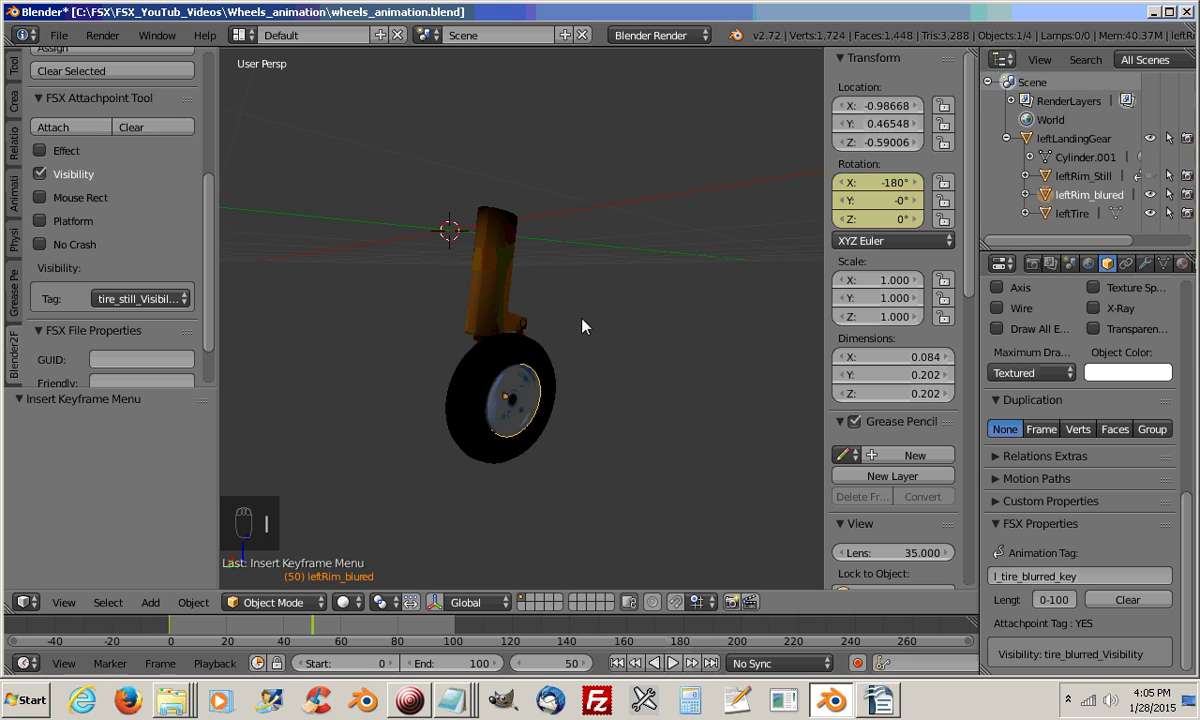
At frame 100, rotate another -180° on X, key the rotation, then return to frame 0
left_click(561, 664)
type("100")
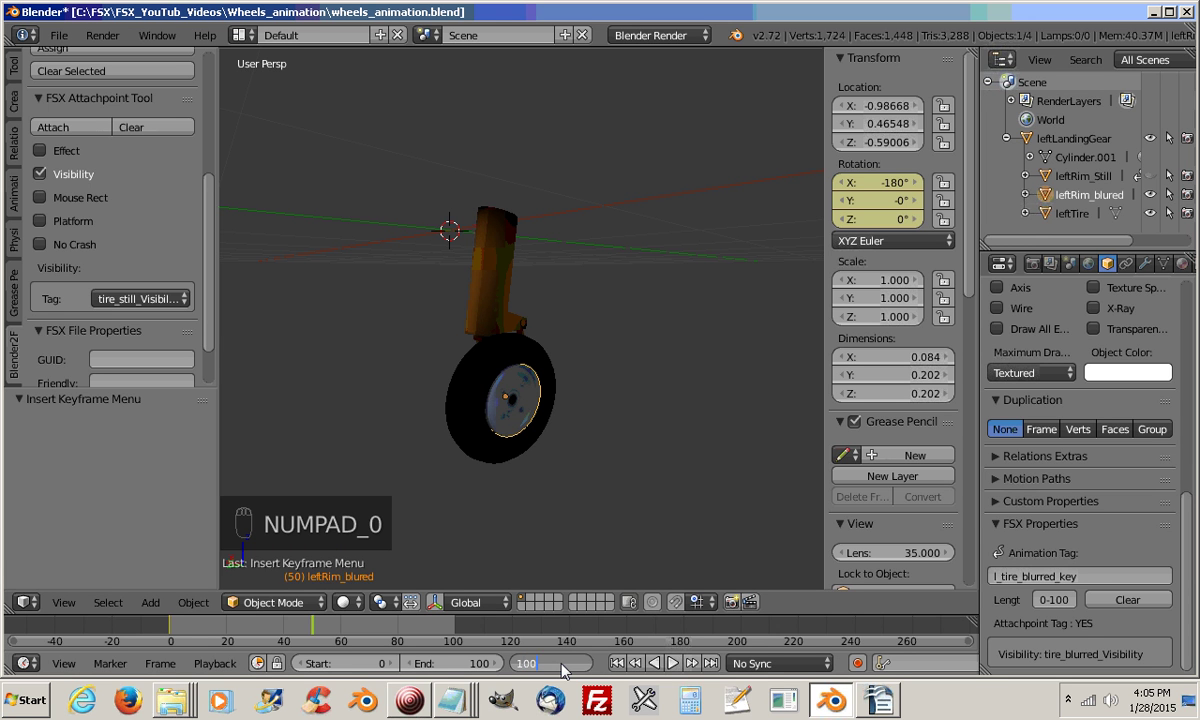
key("Return")
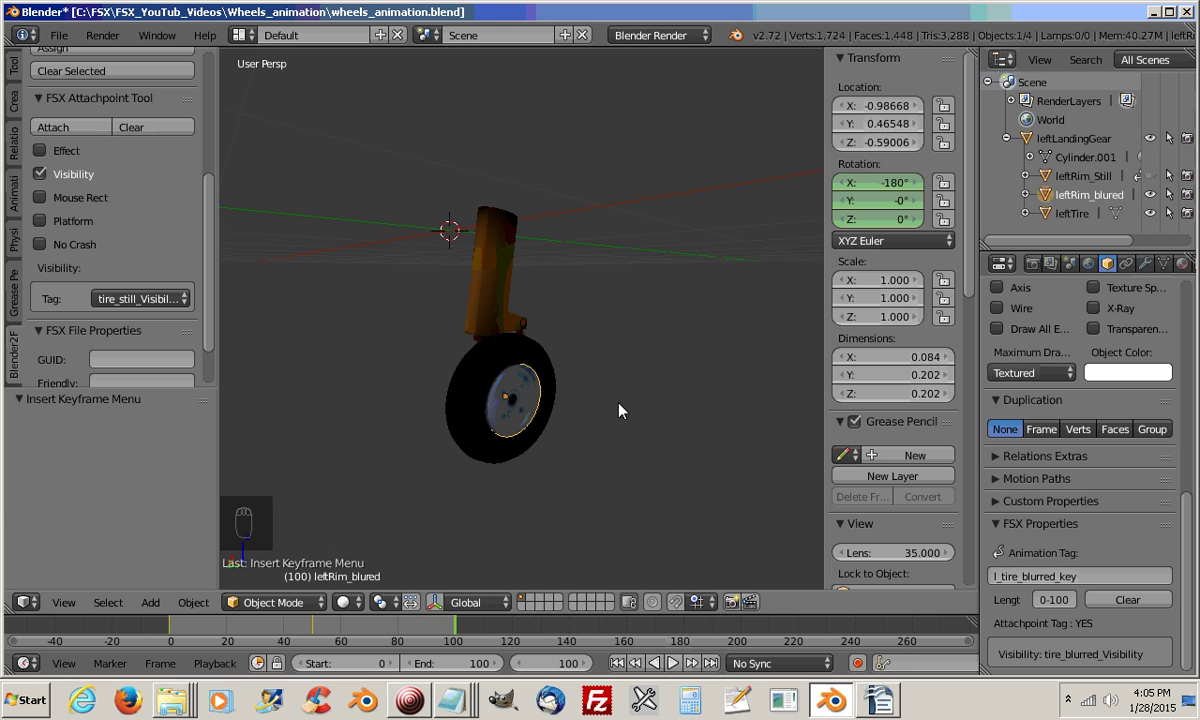
key("r")
type("x")
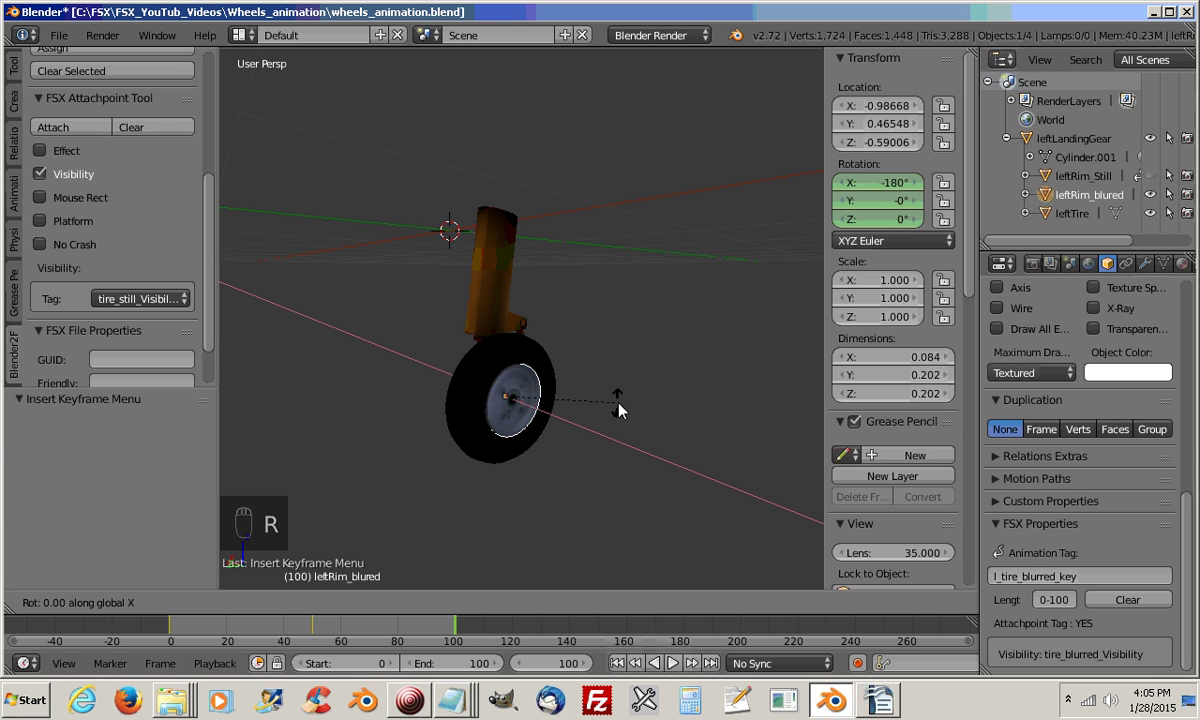
type("-180")
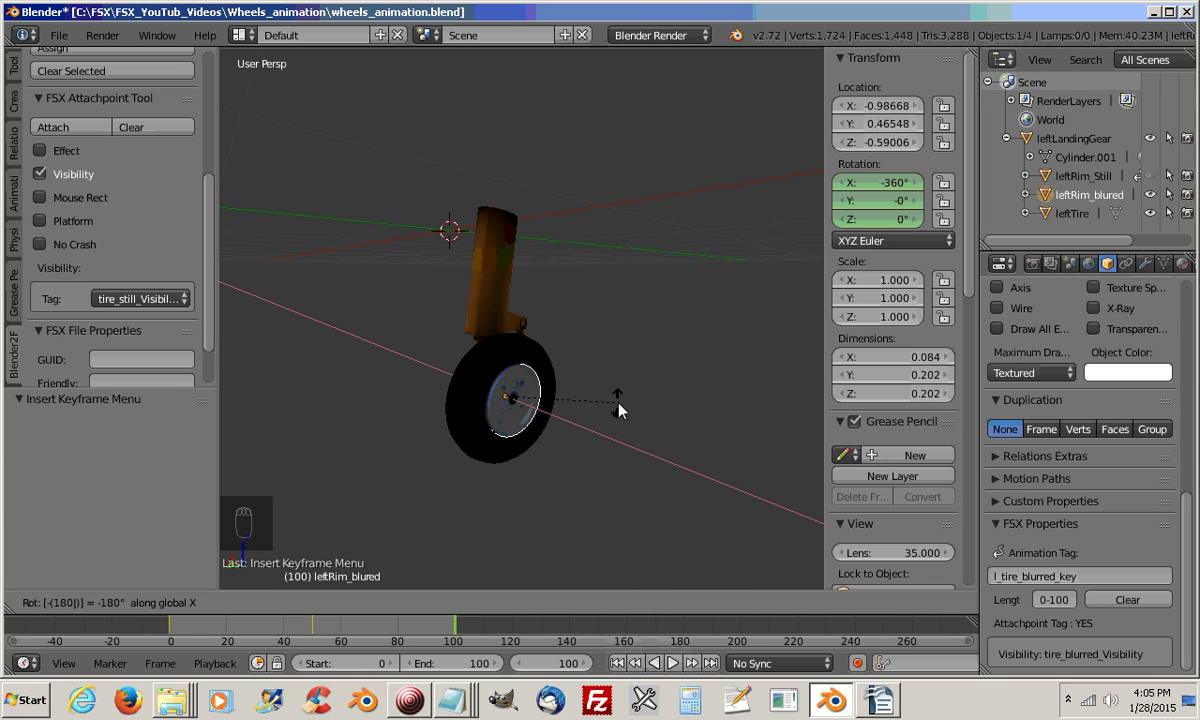
key("Return")
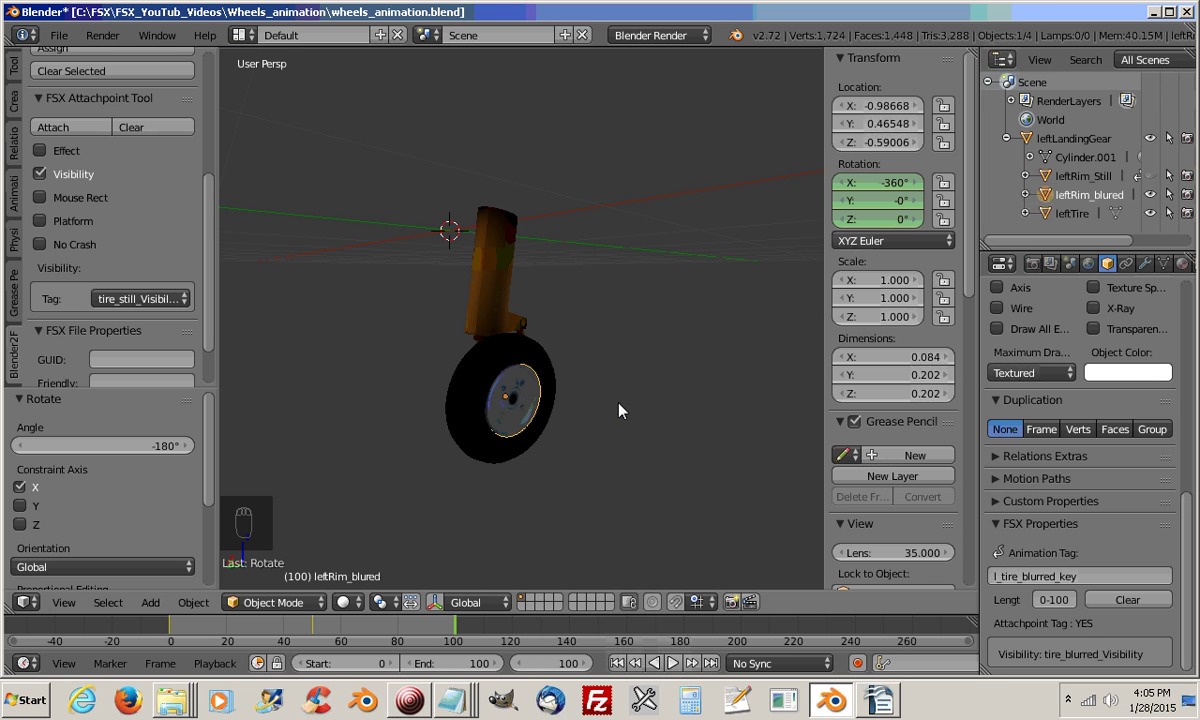
key("i")
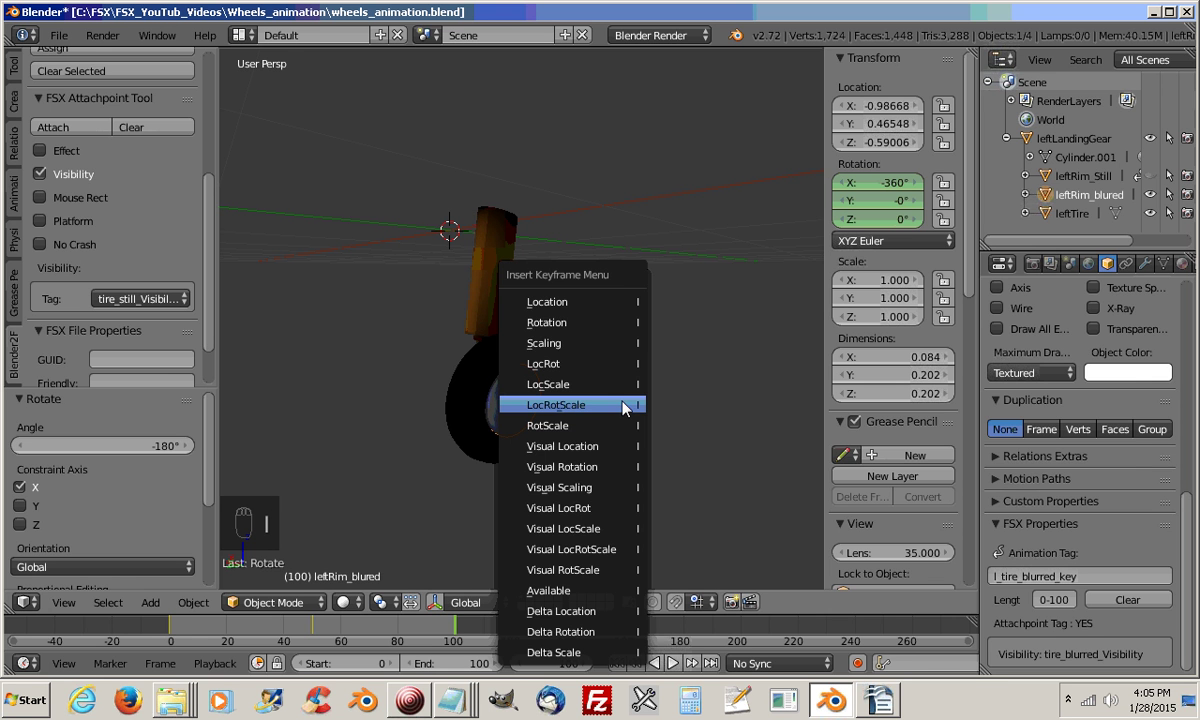
left_click(578, 325)
left_click(555, 668)
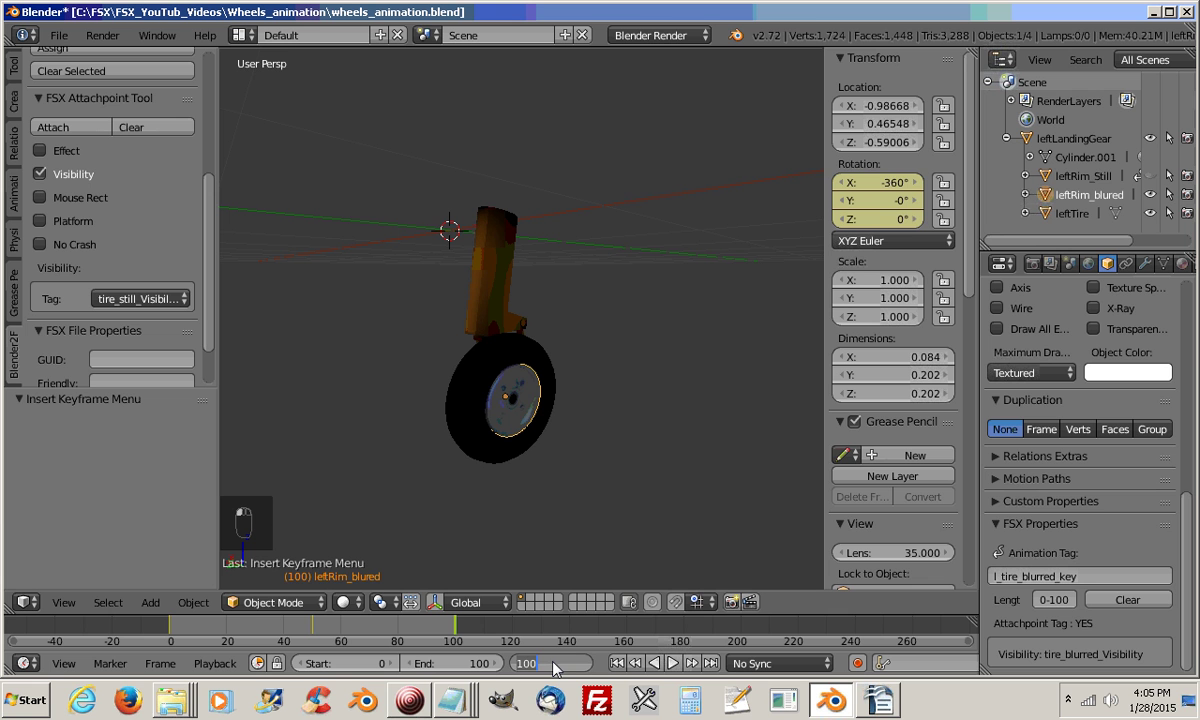
type("0")
key("Return")
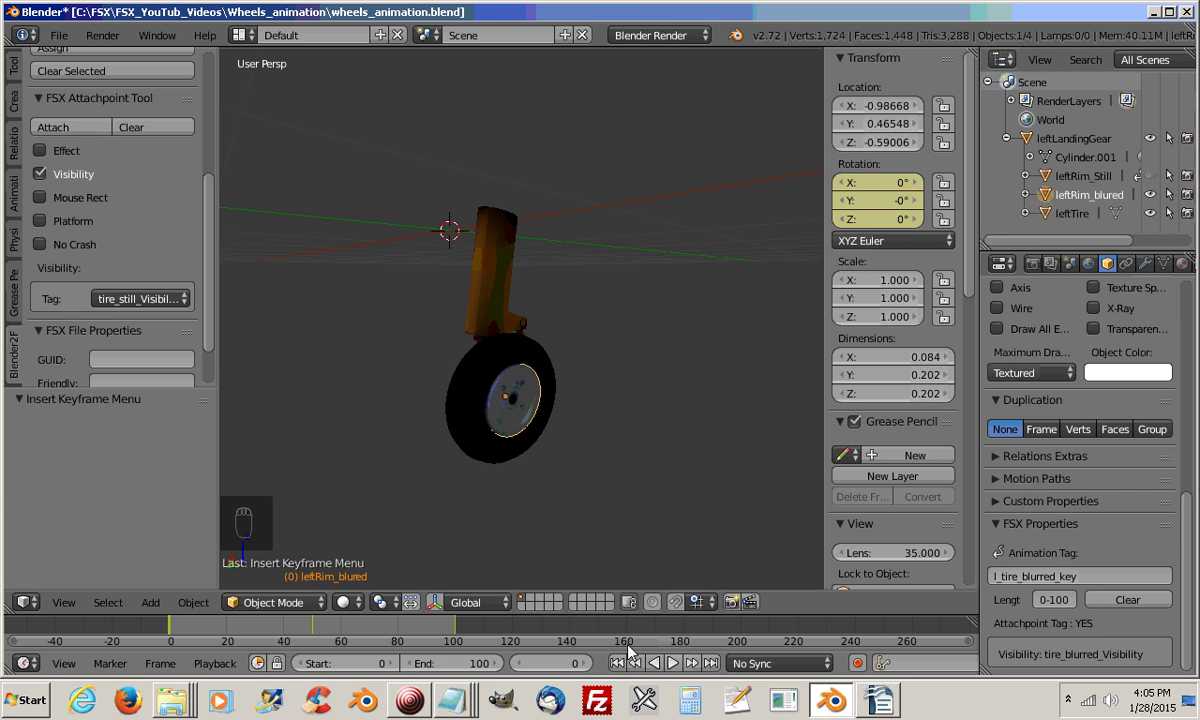
Play back the full-turn rim spin, stop it, and reset to frame 0
left_click(672, 664)
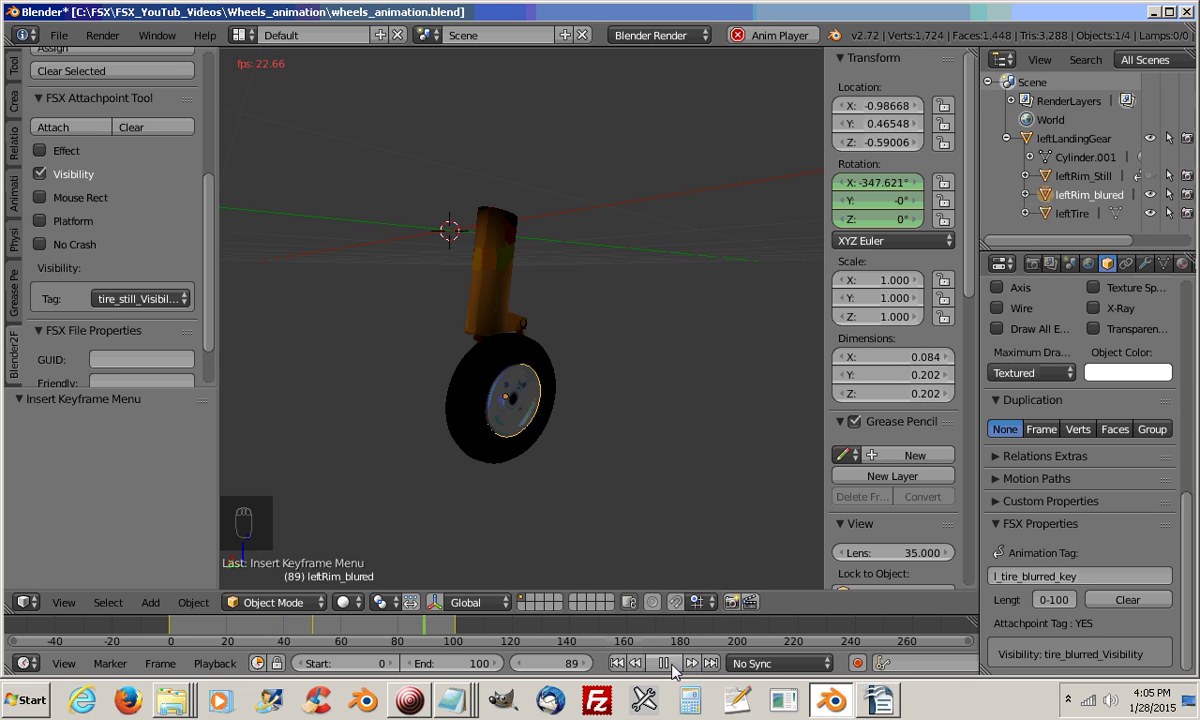
key("alt+a")
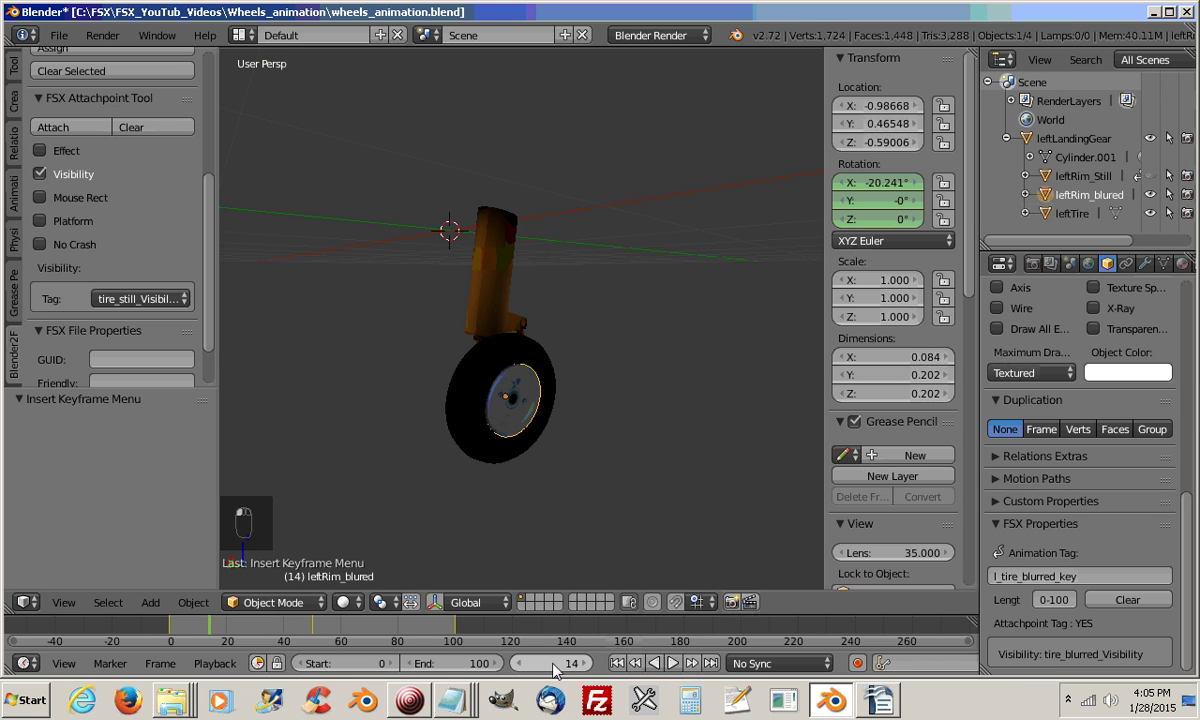
left_click(553, 665)
type("0")
key("Return")
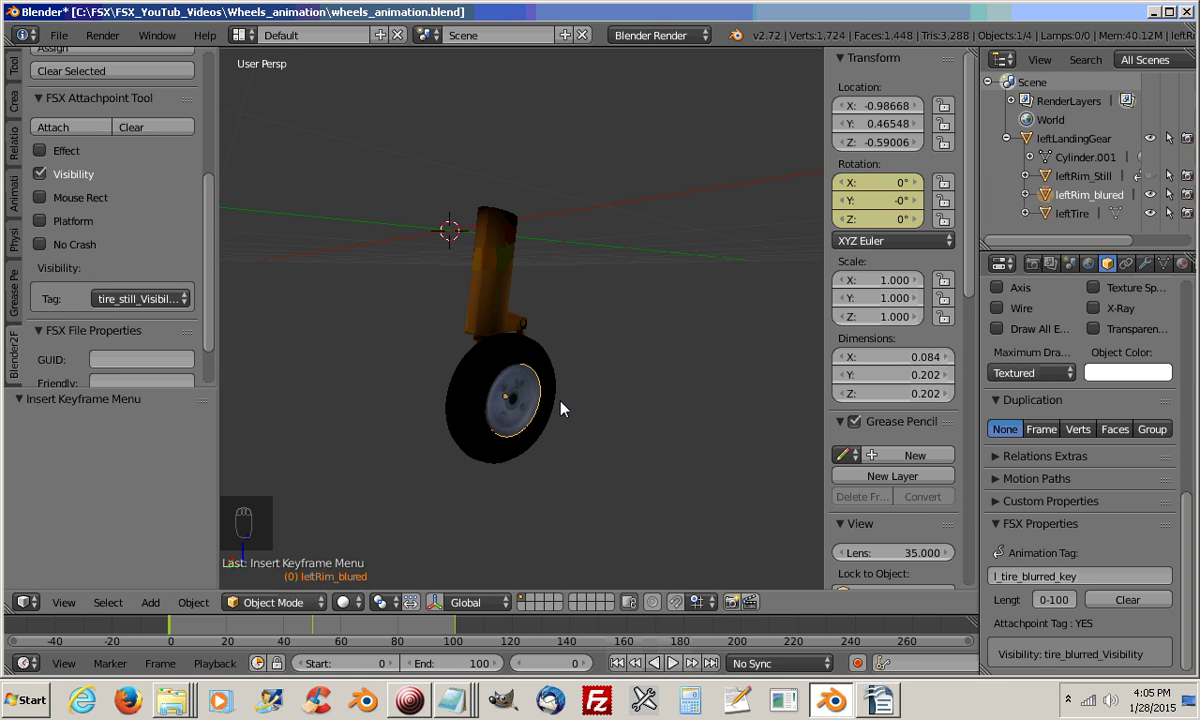
left_click(59, 36)
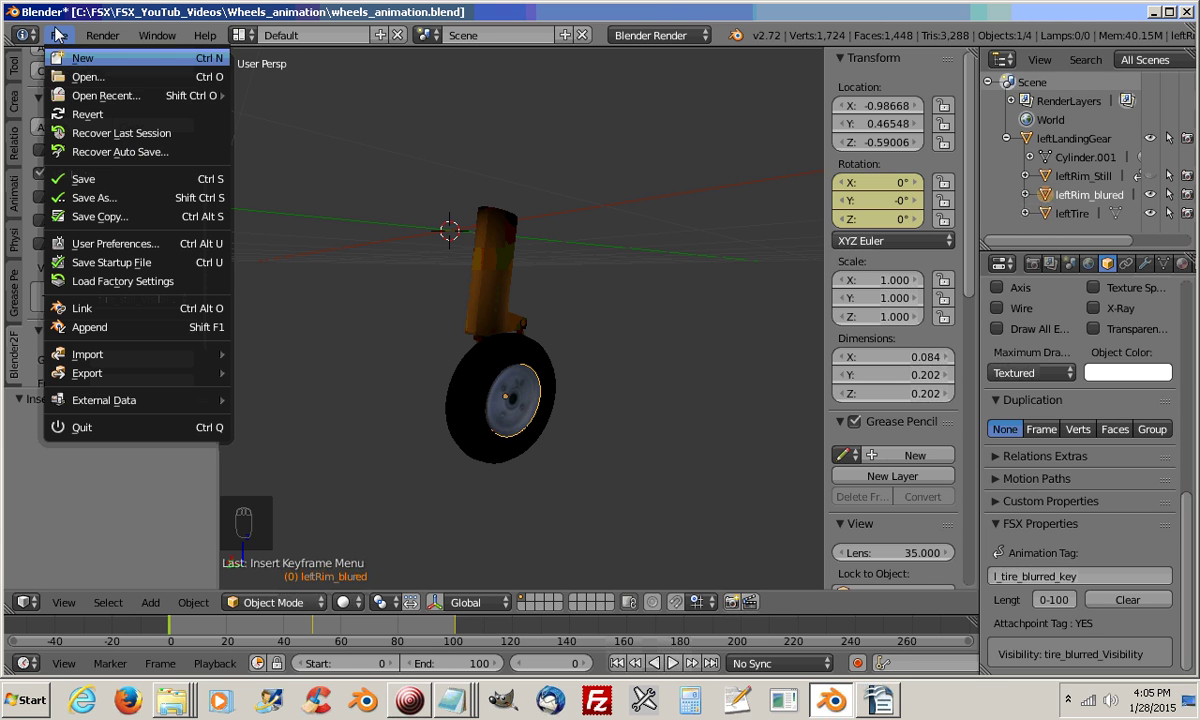
Export wheels_animation.x as DirectX for FSX with Export MDL enabled
mouse_move(97, 378)
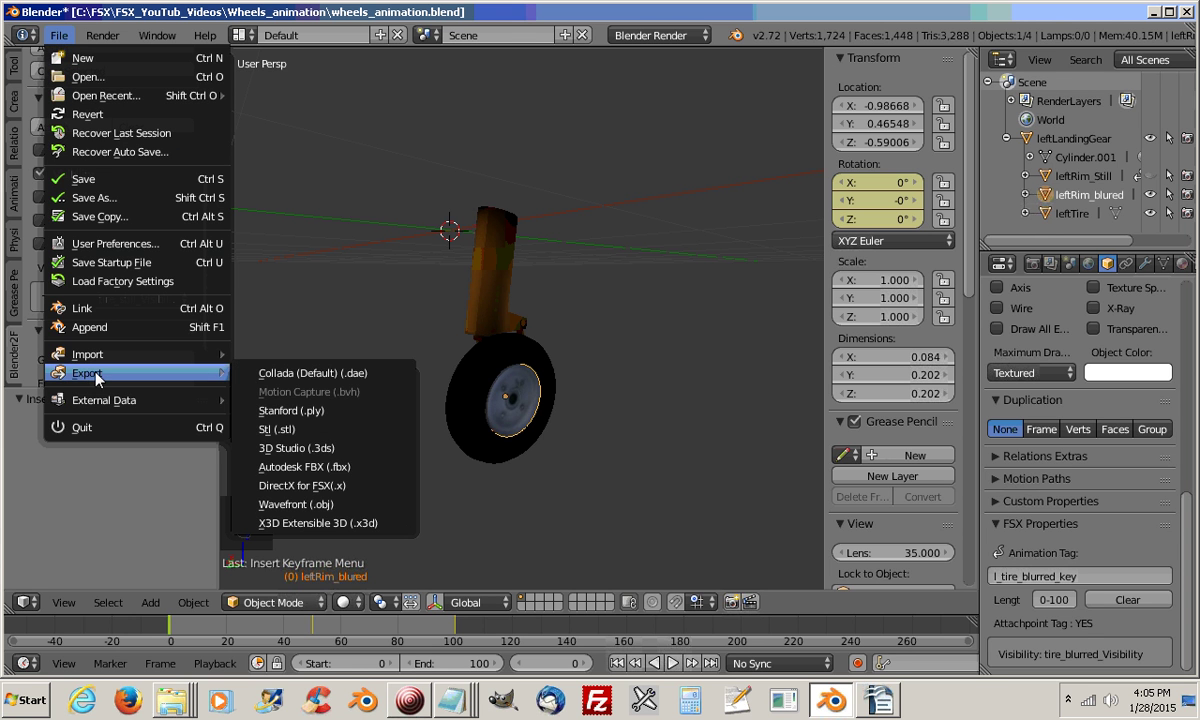
left_click(298, 485)
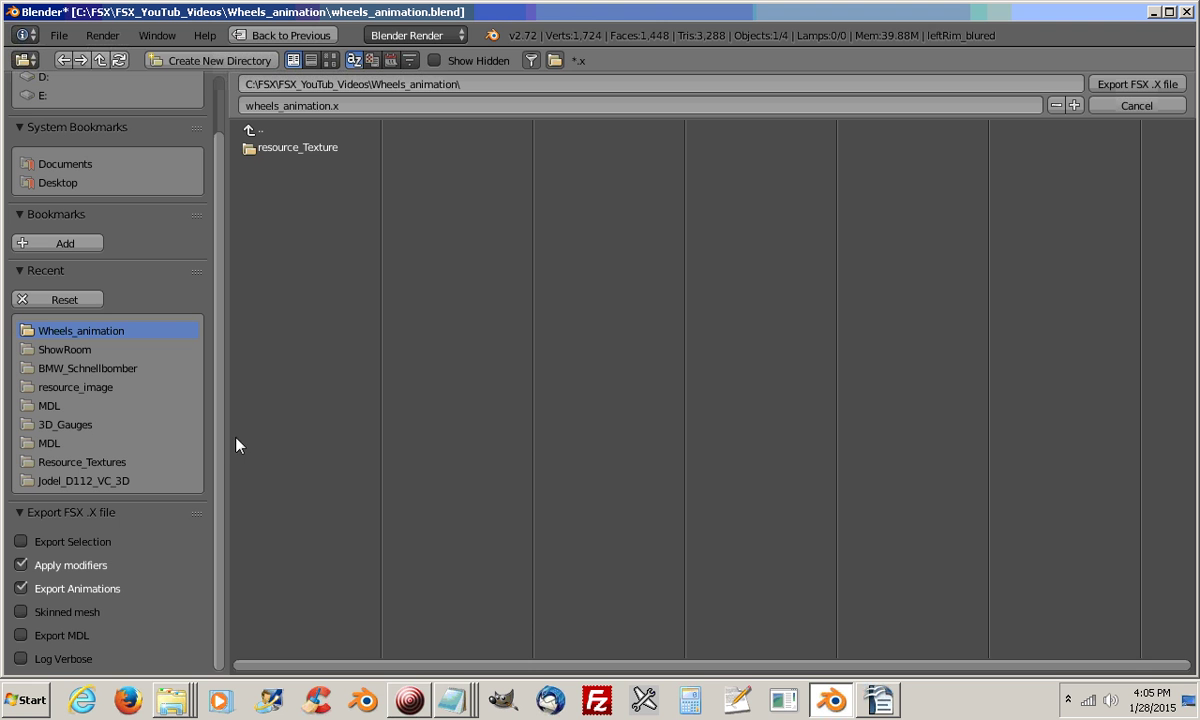
left_click(62, 636)
left_click(1133, 86)
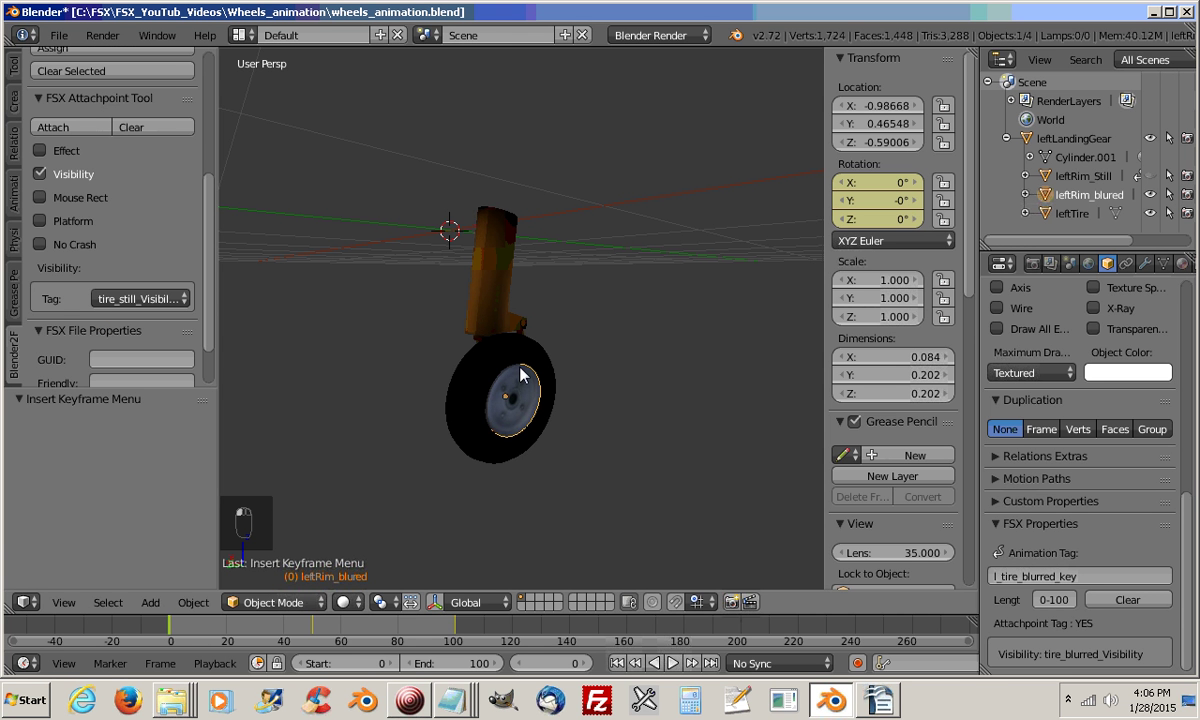